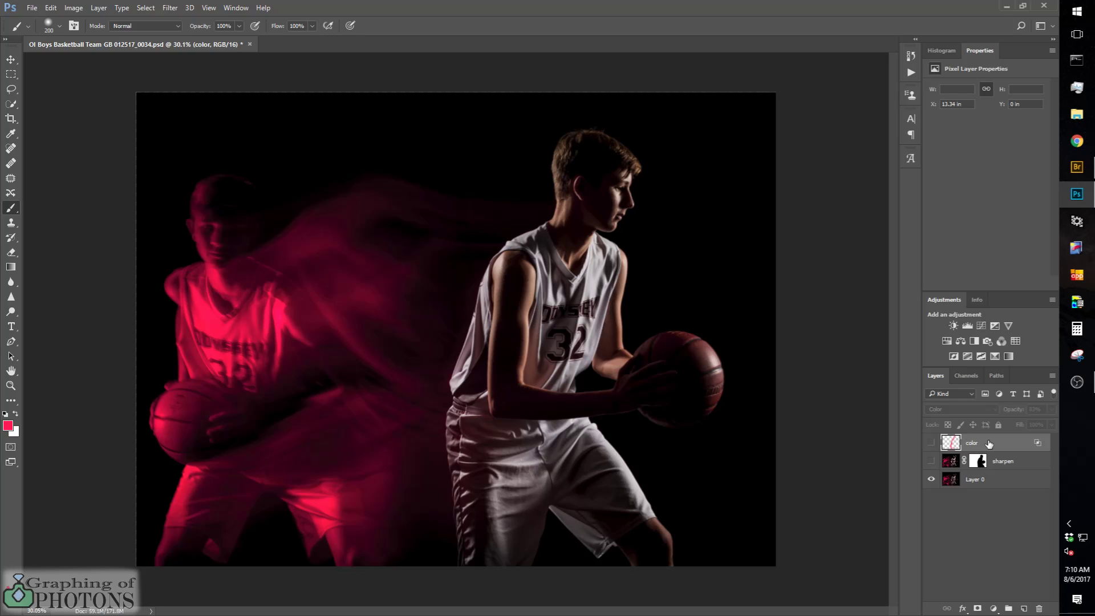
Delete the color and sharpen layers, and duplicate Layer 0 as a new layer named sharpen
shift+click(1008, 465)
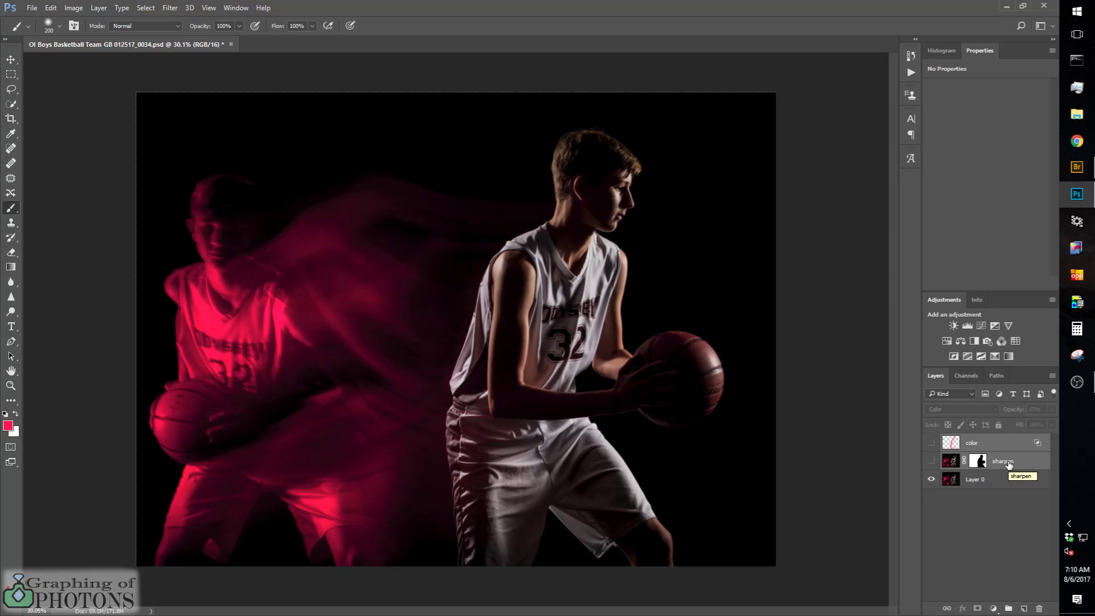
key(Delete)
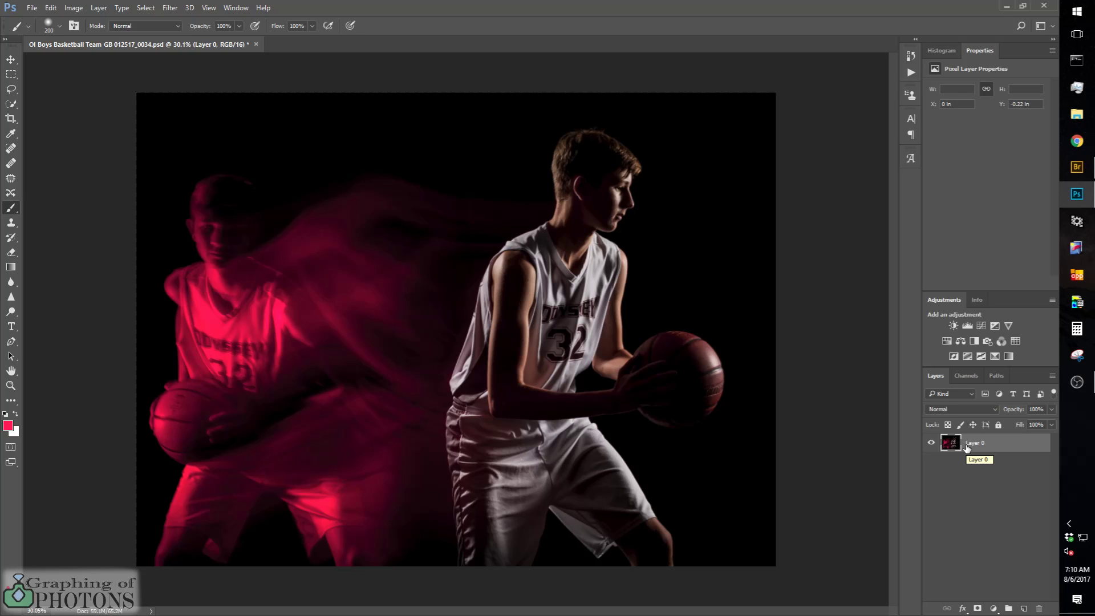
key(ctrl+j)
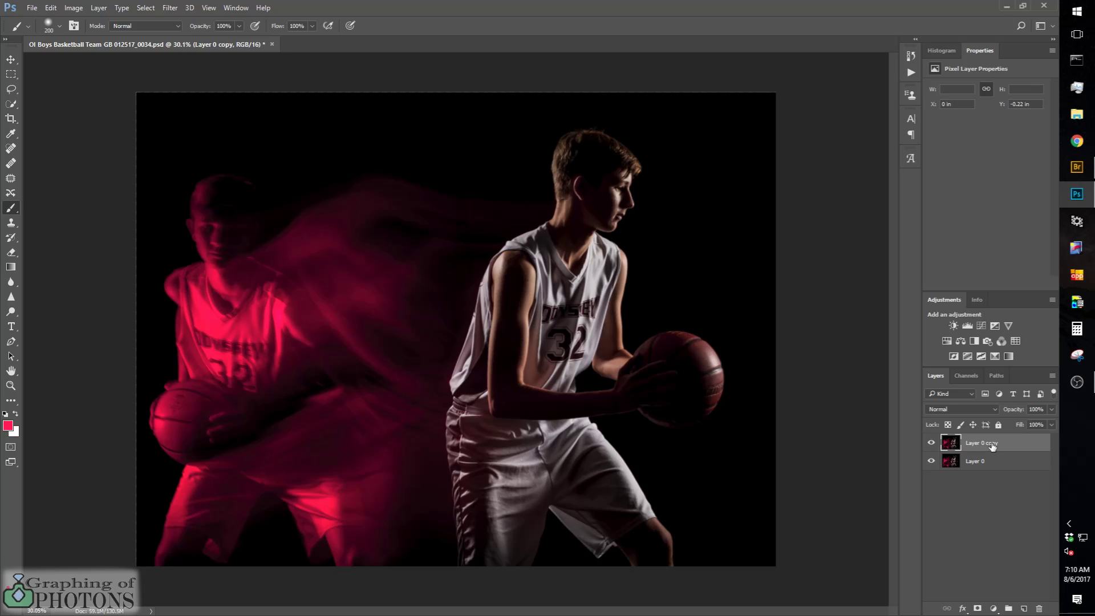
double_click(978, 443)
text(rem)
key(Return)
Set up an Unsharp Mask on the sharpen layer with amount 156%, radius 76.6 pixels and threshold 21 levels
click(146, 8)
mouse_move(177, 11)
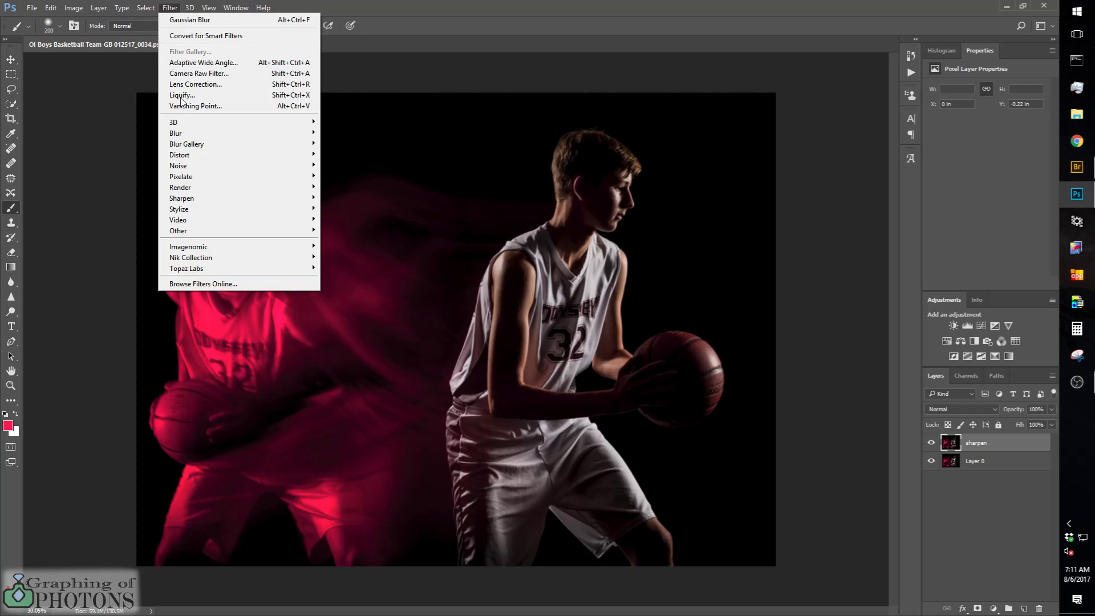
click(200, 198)
mouse_move(288, 199)
click(344, 252)
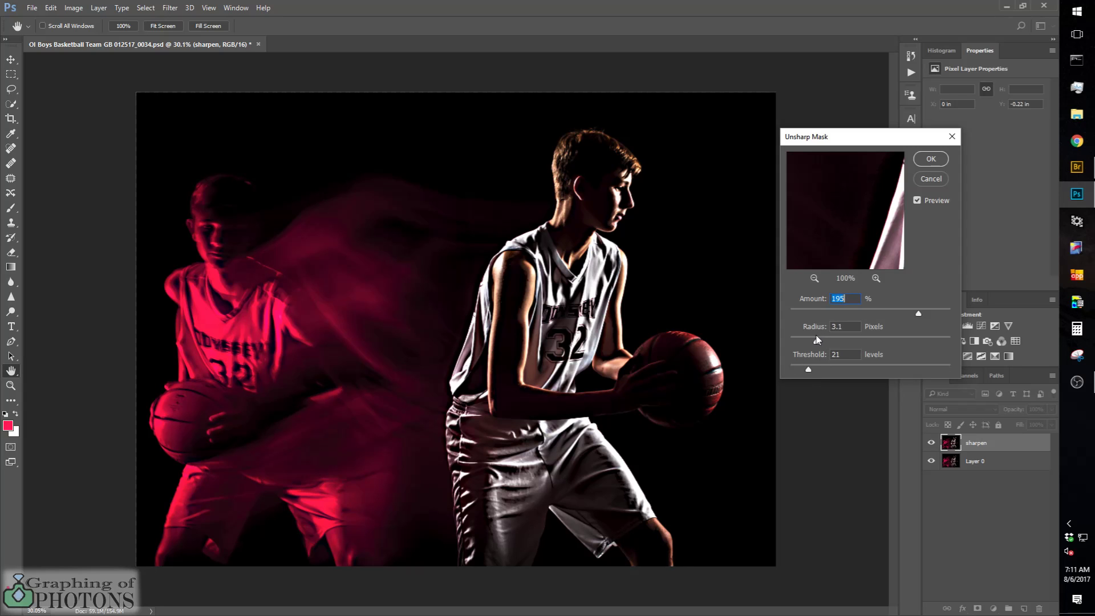
drag(817, 339, 820, 340)
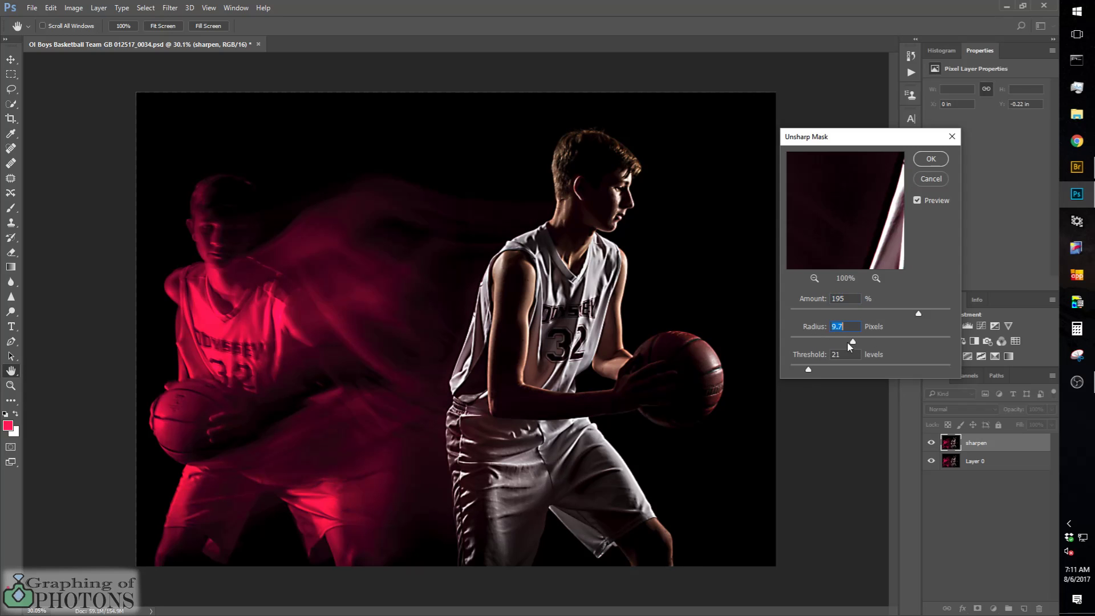
drag(847, 342, 873, 342)
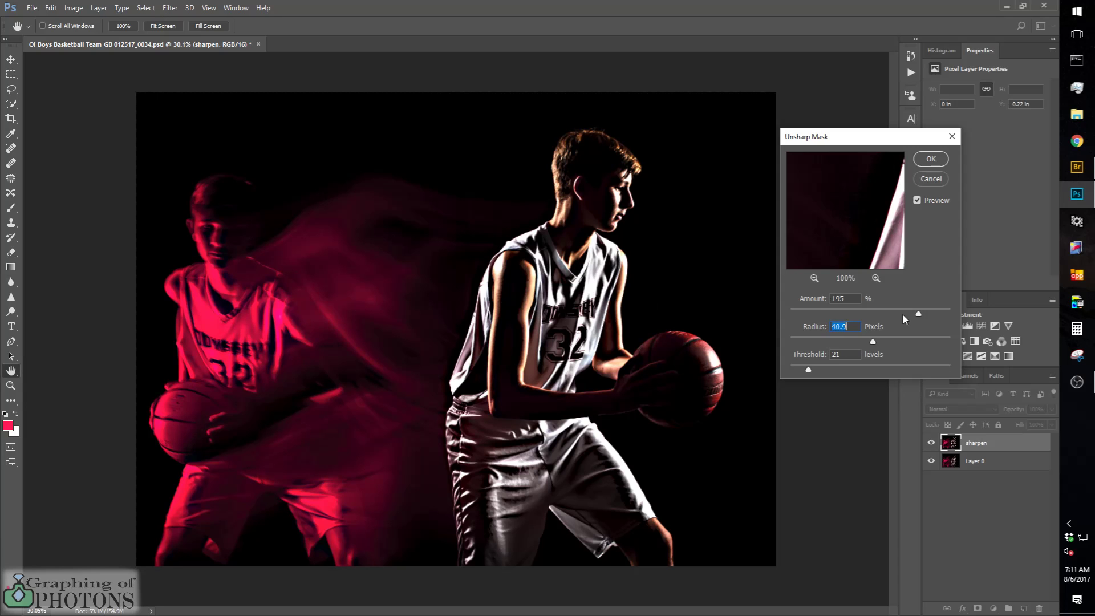
drag(919, 313, 887, 341)
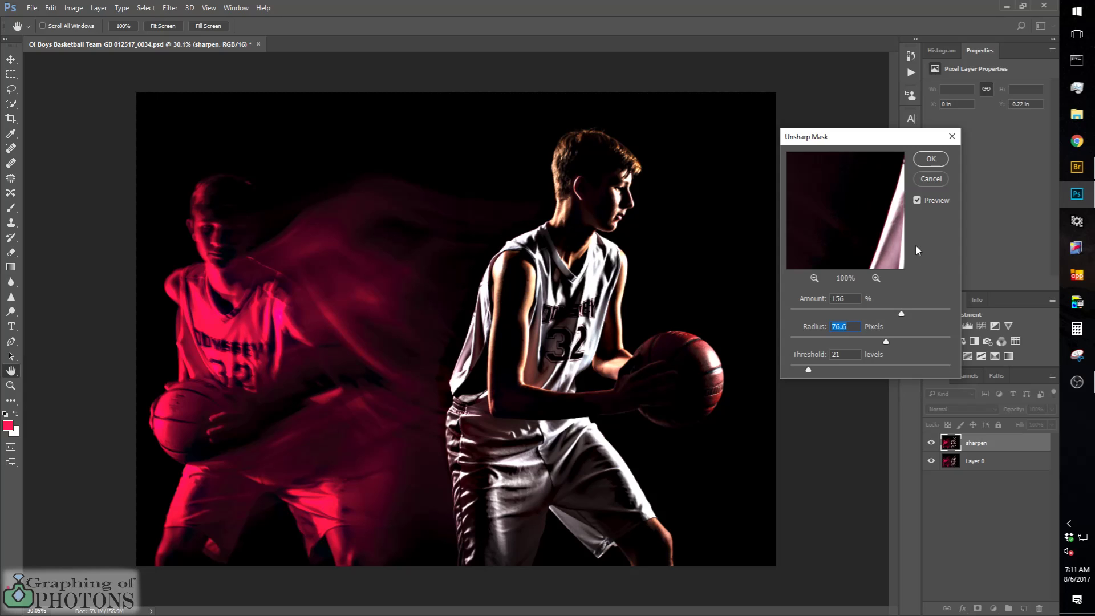
Compare the image with the Unsharp Mask preview off and on
click(917, 201)
key(ctrl)
key(ctrl)
click(916, 201)
click(916, 200)
click(916, 200)
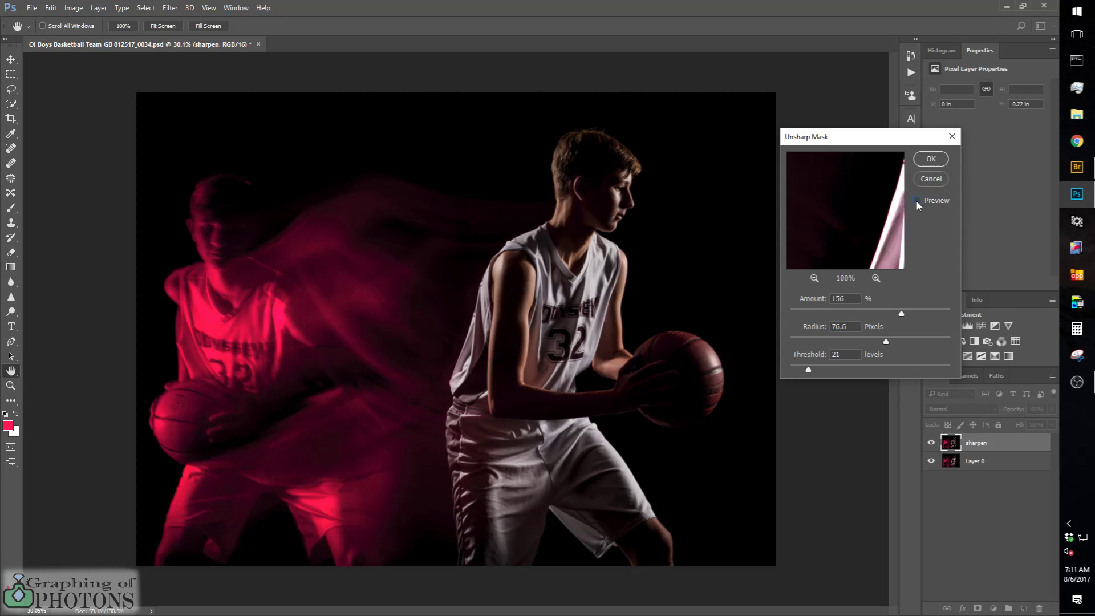
click(916, 200)
click(916, 200)
click(916, 201)
click(916, 201)
click(916, 201)
click(916, 201)
click(916, 200)
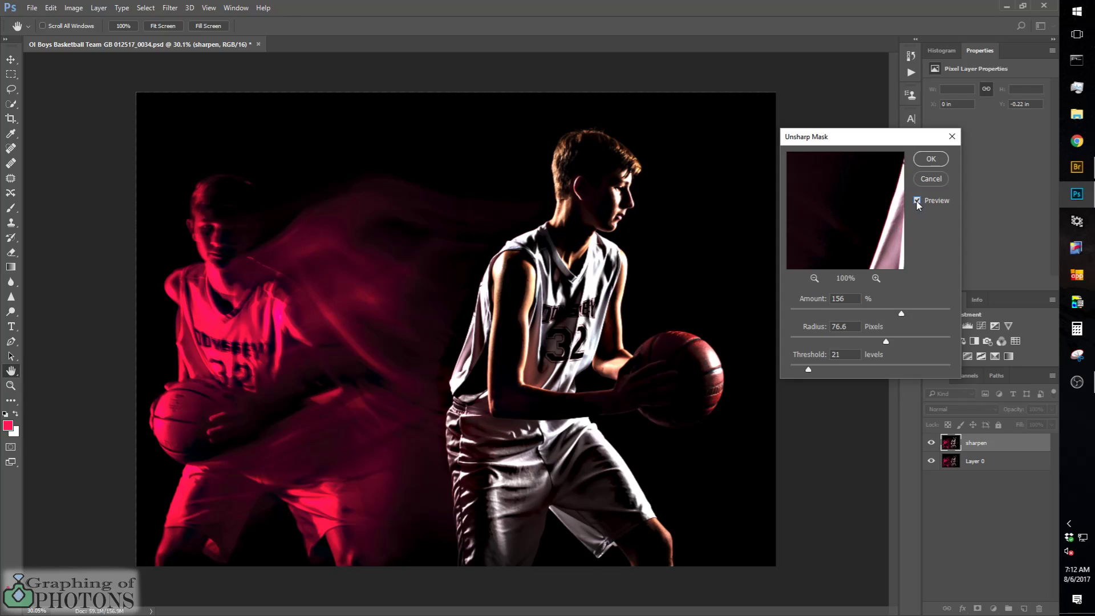
Apply the Unsharp Mask and add a white layer mask to the sharpen layer
click(931, 159)
key(b)
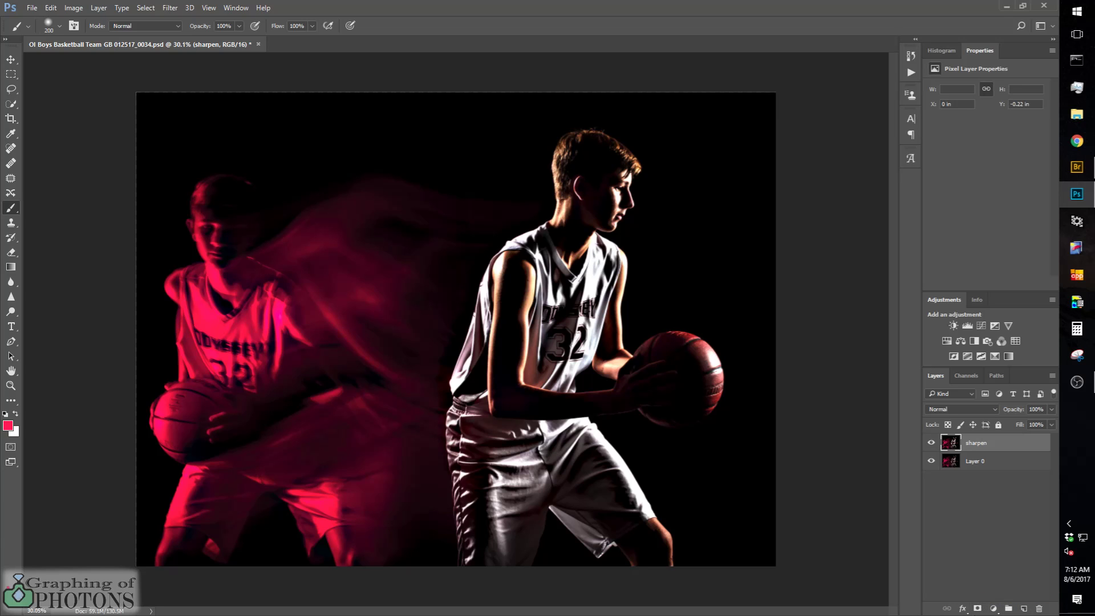
click(977, 609)
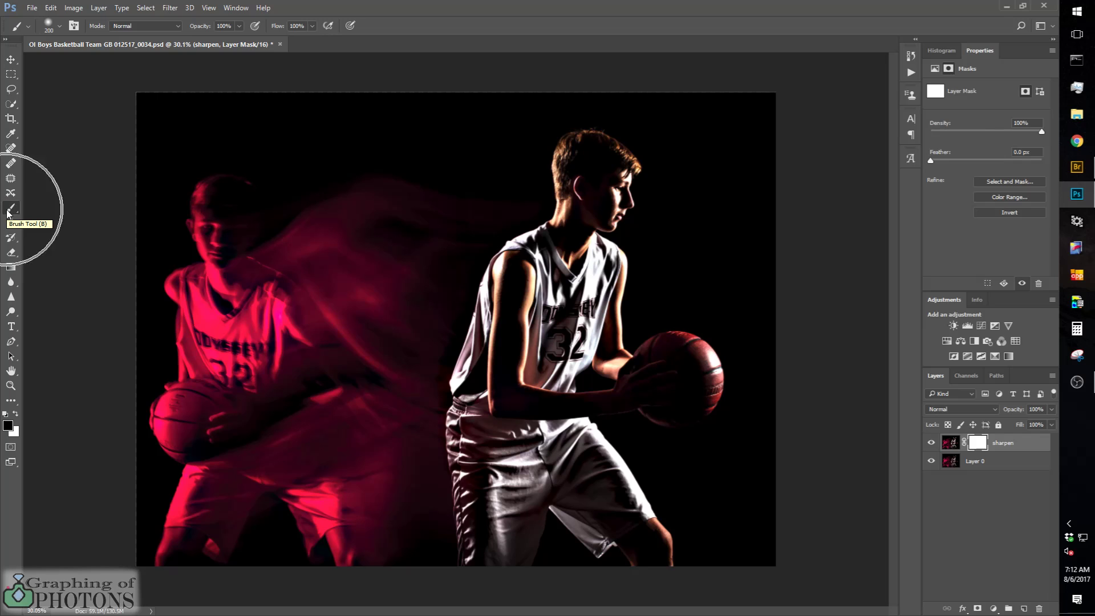
Set the foreground color to black for painting on the mask with the Brush tool
click(9, 426)
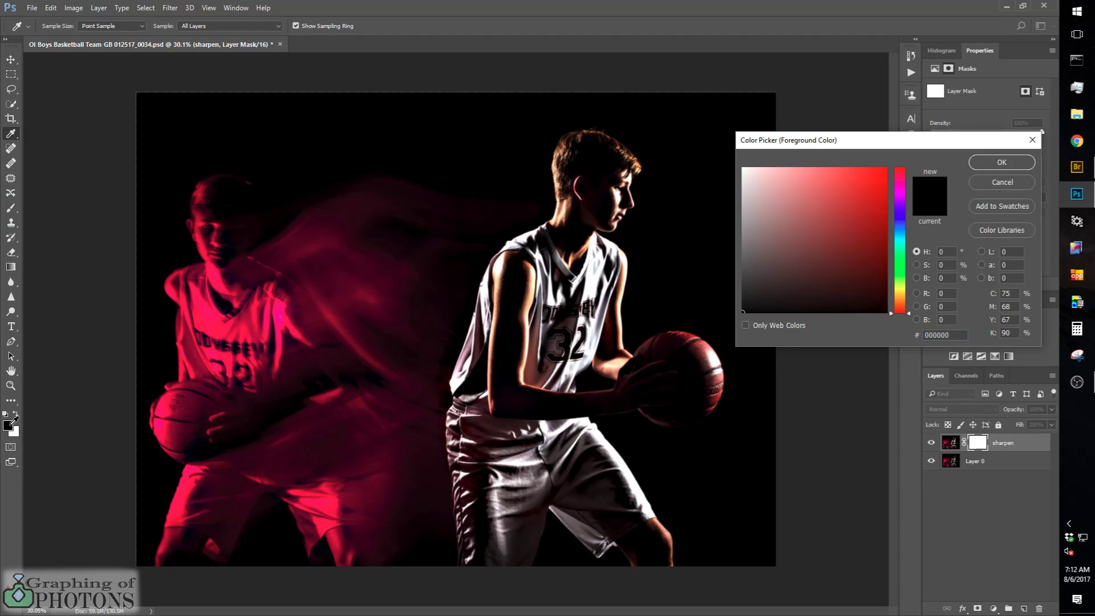
click(1006, 187)
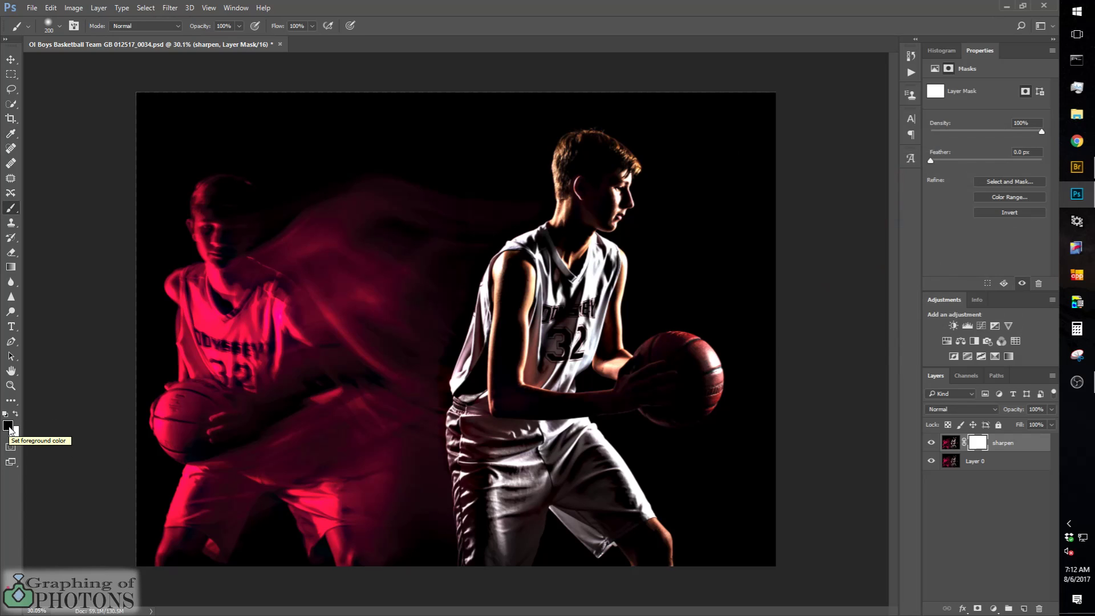
click(8, 429)
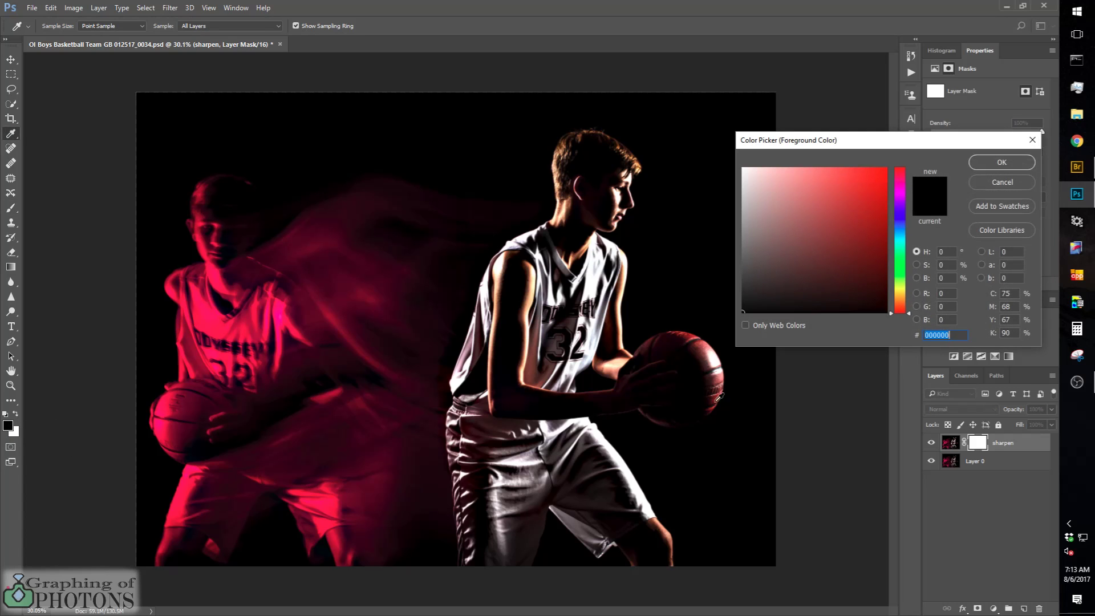
click(746, 309)
click(994, 162)
key(b)
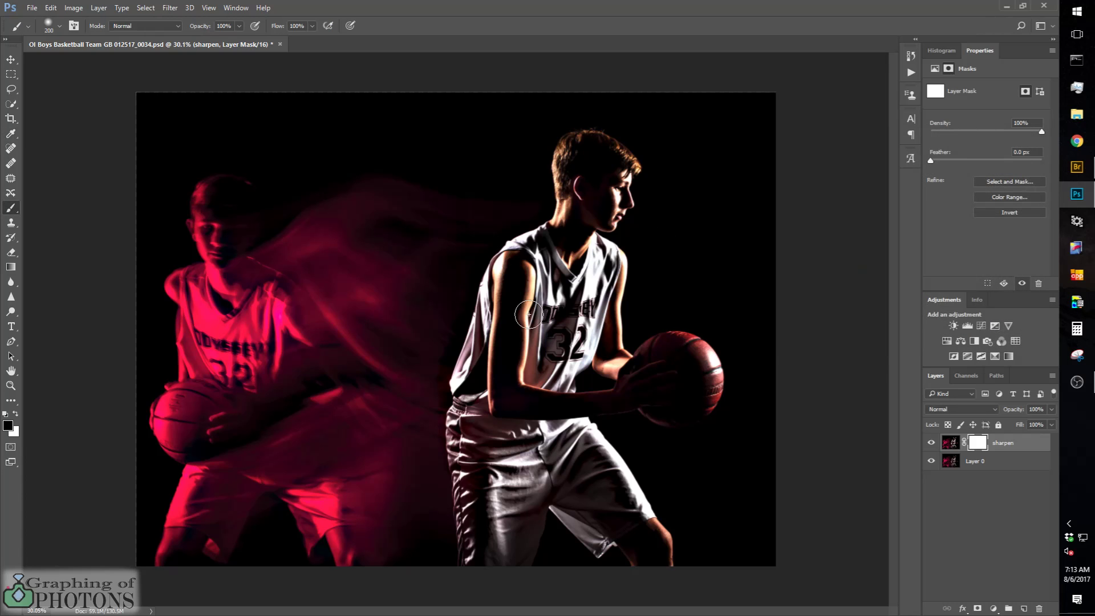
Paint black over the entire right-hand player and his ball on the sharpen layer's mask, checking coverage with the red mask overlay
right_click(587, 170)
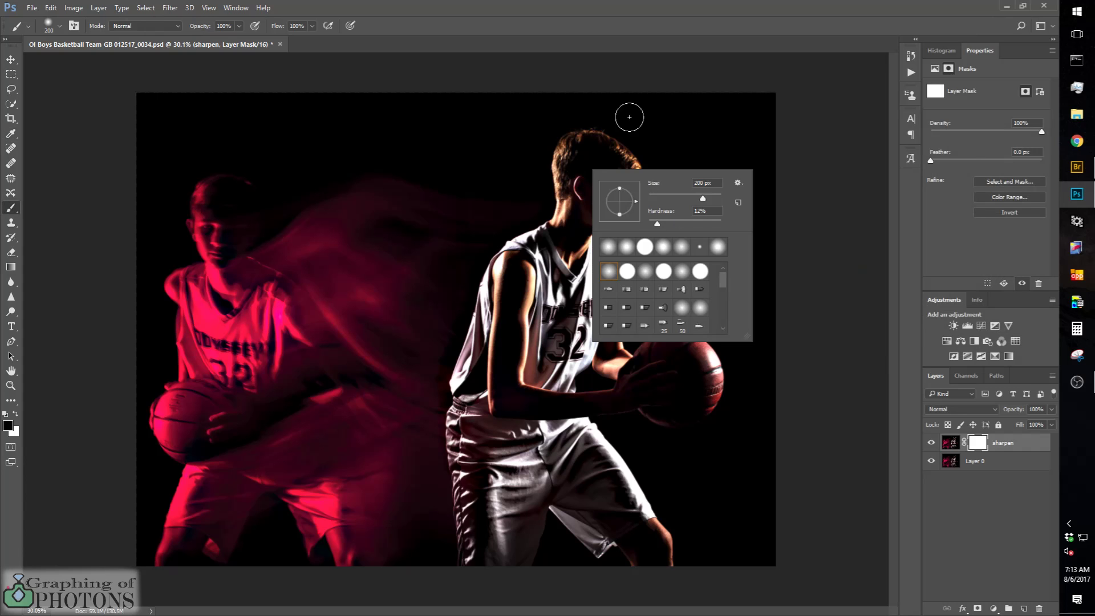
click(581, 139)
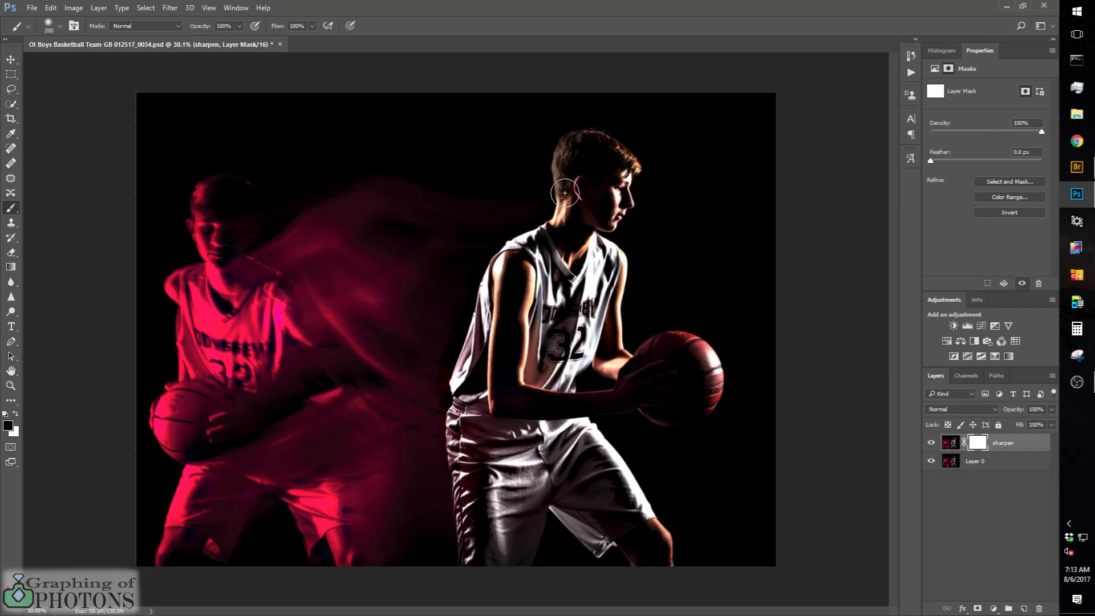
mouse_move(564, 193)
mouse_down()
mouse_move(552, 227)
mouse_move(503, 263)
mouse_move(468, 349)
mouse_move(457, 427)
mouse_move(466, 545)
mouse_move(476, 402)
mouse_move(498, 335)
mouse_up()
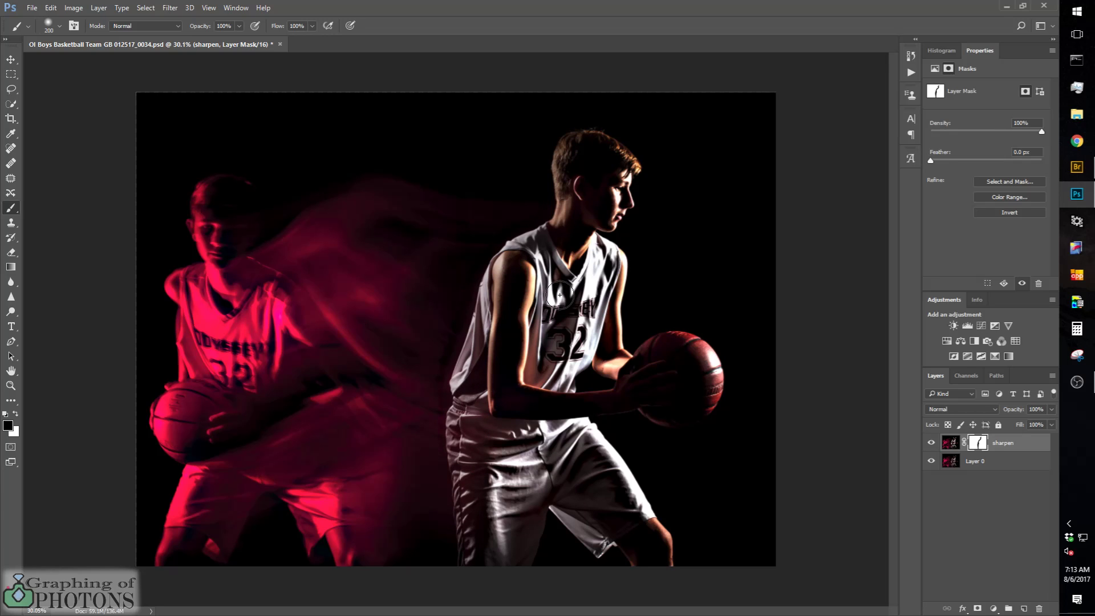
key(backslash)
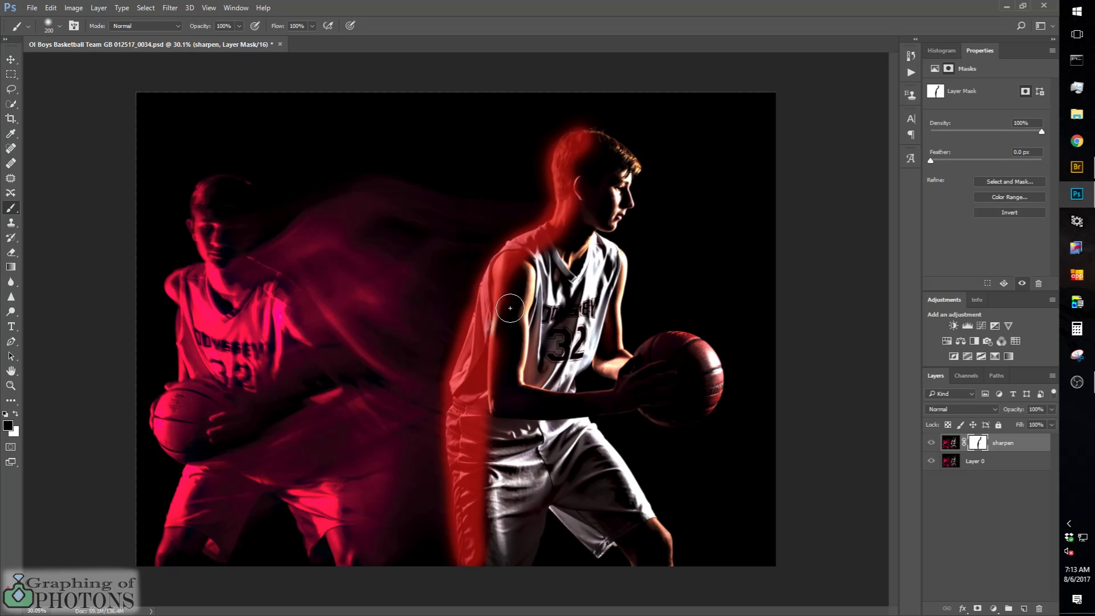
mouse_move(495, 398)
mouse_down()
mouse_move(473, 555)
mouse_move(478, 574)
mouse_move(484, 484)
mouse_move(503, 603)
mouse_move(507, 476)
mouse_move(531, 540)
mouse_move(538, 602)
mouse_move(539, 495)
mouse_move(595, 552)
mouse_move(605, 534)
mouse_move(631, 571)
mouse_move(661, 574)
mouse_move(673, 553)
mouse_move(622, 458)
mouse_move(581, 417)
mouse_move(639, 405)
mouse_move(690, 415)
mouse_move(714, 396)
mouse_move(716, 363)
mouse_move(705, 345)
mouse_move(667, 339)
mouse_move(640, 361)
mouse_move(625, 350)
mouse_move(617, 253)
mouse_move(574, 235)
mouse_move(623, 208)
mouse_move(631, 161)
mouse_move(607, 141)
mouse_move(582, 138)
mouse_move(568, 153)
mouse_move(611, 164)
mouse_move(599, 214)
mouse_move(585, 191)
mouse_move(603, 161)
mouse_move(554, 189)
mouse_move(500, 338)
mouse_move(511, 279)
mouse_move(516, 464)
mouse_move(562, 510)
mouse_move(653, 564)
mouse_move(542, 365)
mouse_move(626, 553)
mouse_move(520, 398)
mouse_move(582, 520)
mouse_move(511, 446)
mouse_move(494, 464)
mouse_move(533, 320)
mouse_move(527, 416)
mouse_move(531, 345)
mouse_move(569, 225)
mouse_move(595, 274)
mouse_move(607, 333)
mouse_move(639, 376)
mouse_move(696, 367)
mouse_move(616, 391)
mouse_move(588, 378)
mouse_move(610, 353)
mouse_move(600, 393)
mouse_move(570, 270)
mouse_move(546, 364)
mouse_up()
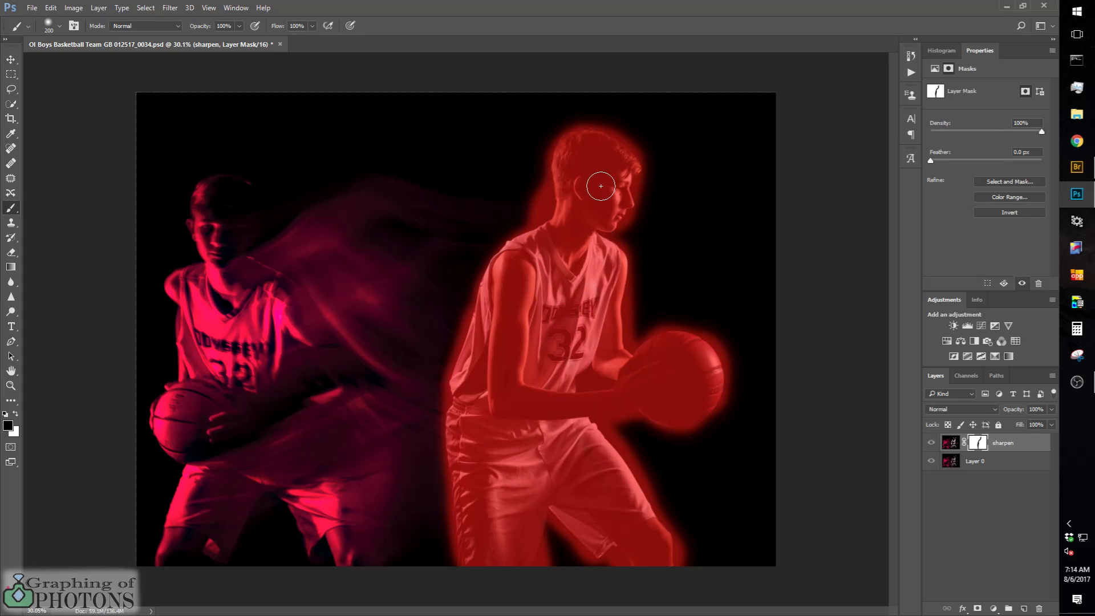
mouse_move(627, 384)
mouse_down()
mouse_move(590, 379)
mouse_move(536, 406)
mouse_up()
key(backslash)
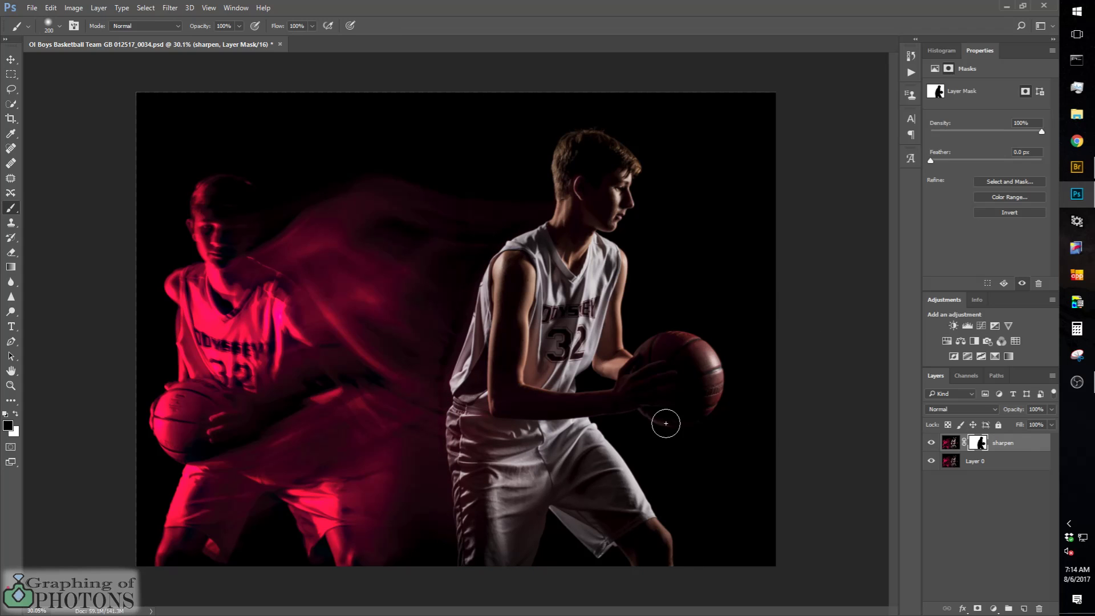
Compare the image with the sharpen layer hidden and shown, leaving the layer visible
click(932, 443)
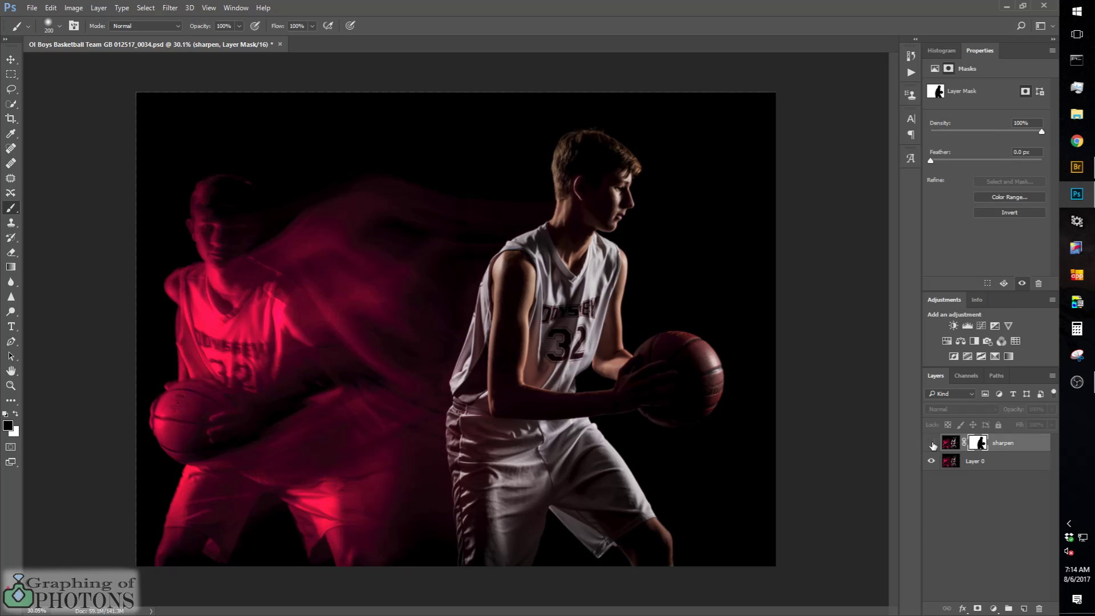
click(932, 444)
click(931, 444)
click(931, 444)
click(932, 444)
click(932, 443)
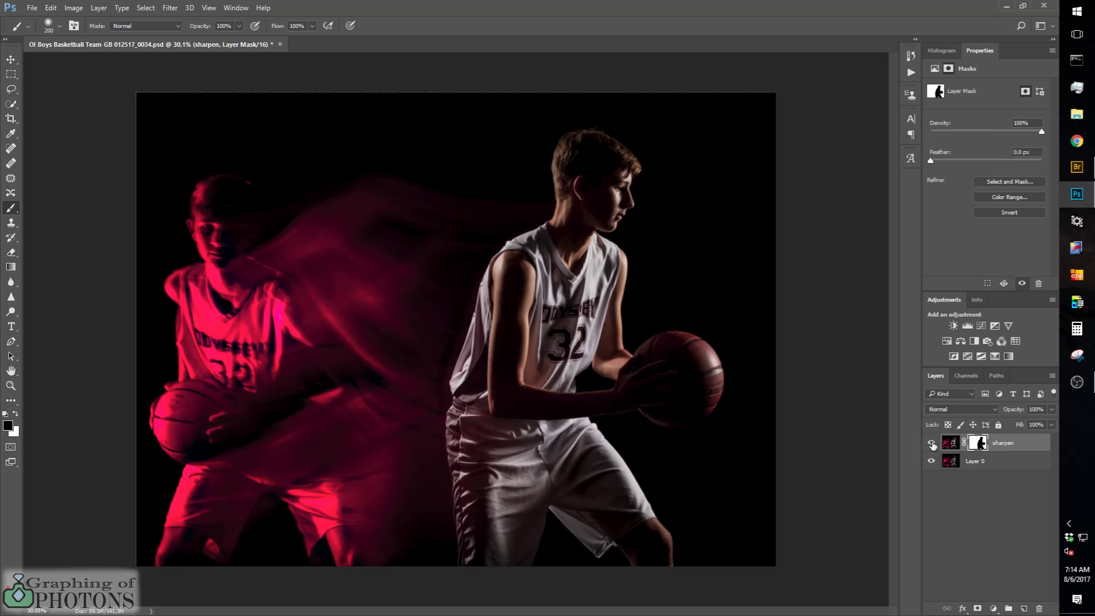
click(931, 443)
click(931, 443)
click(932, 443)
click(931, 444)
click(932, 444)
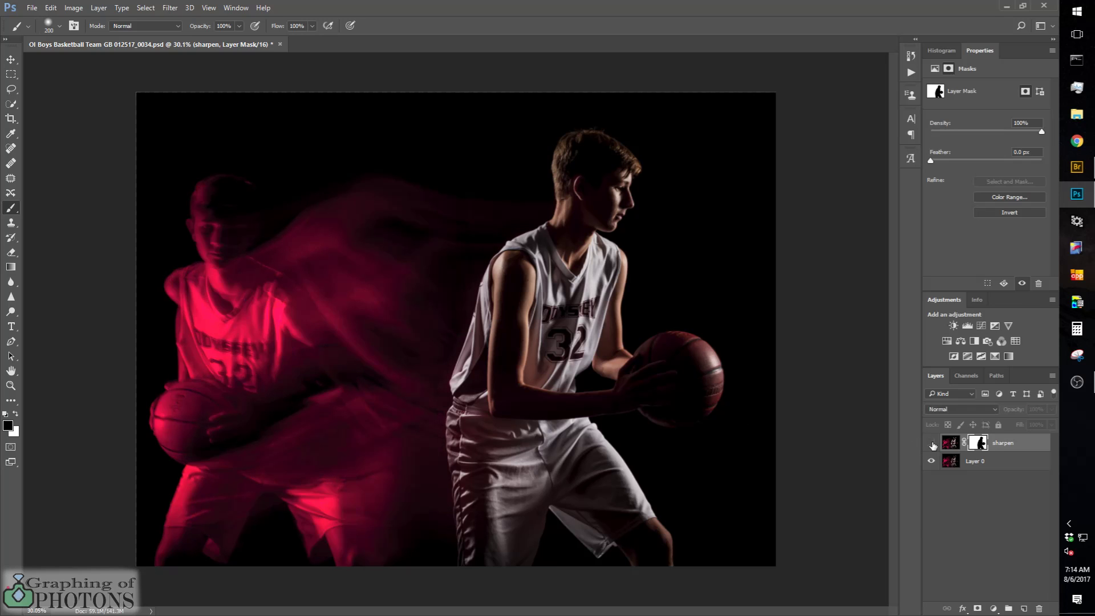
click(932, 444)
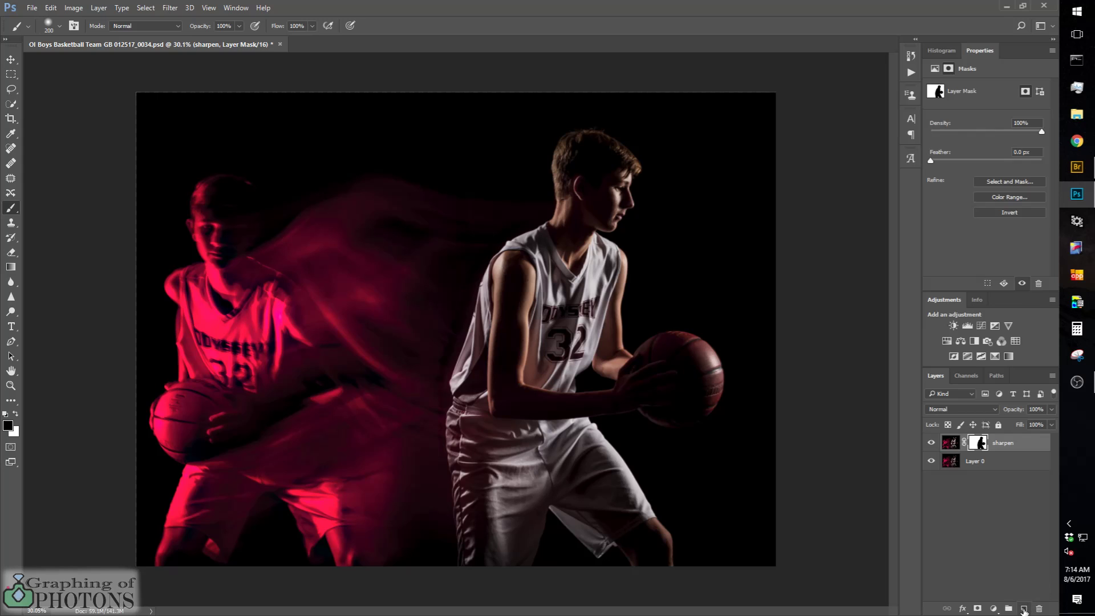
Add a new layer above sharpen and set the foreground color to the pinkish red #ff004b sampled from the left player's jersey
click(1023, 609)
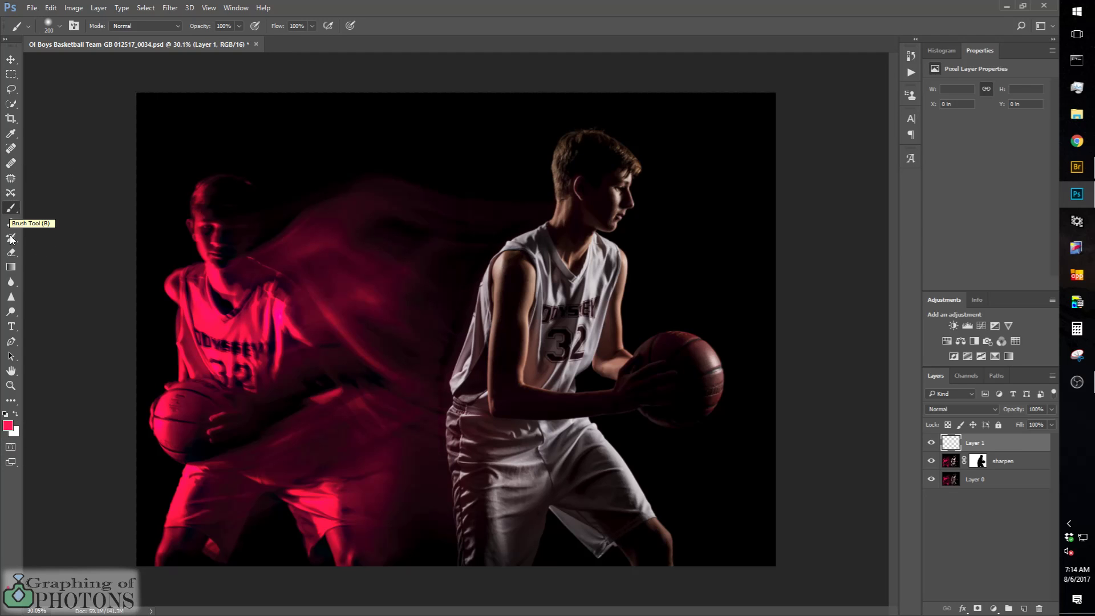
click(8, 425)
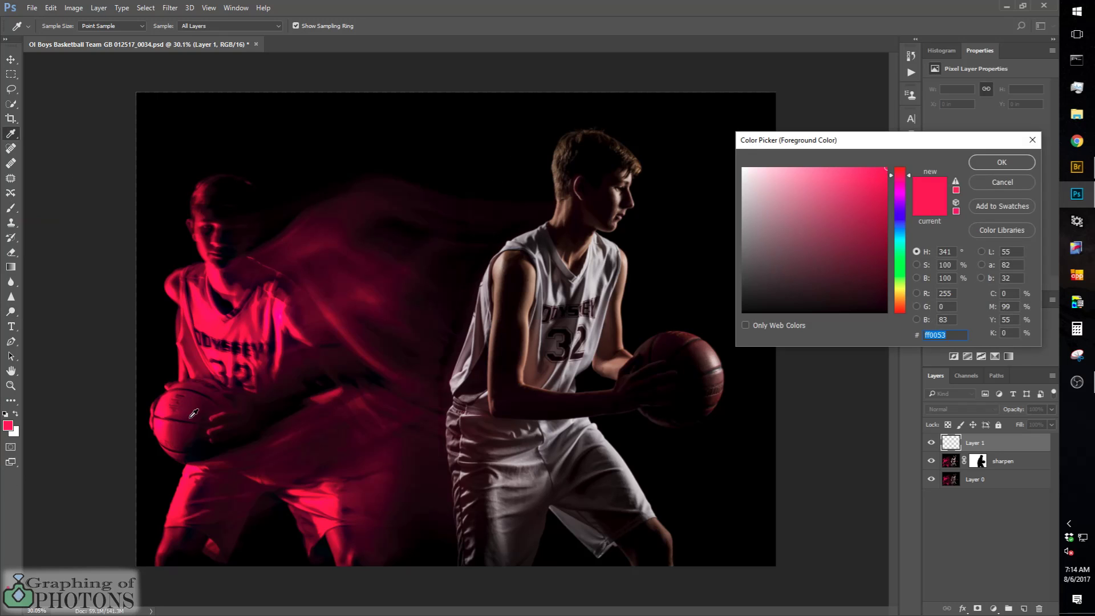
click(200, 400)
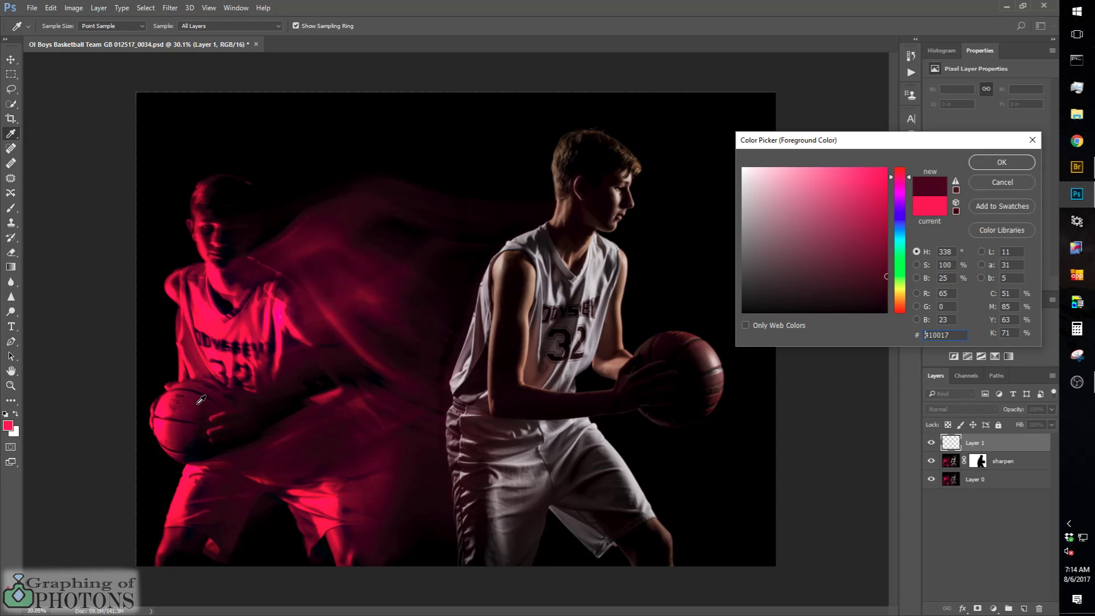
click(175, 423)
click(162, 425)
click(196, 323)
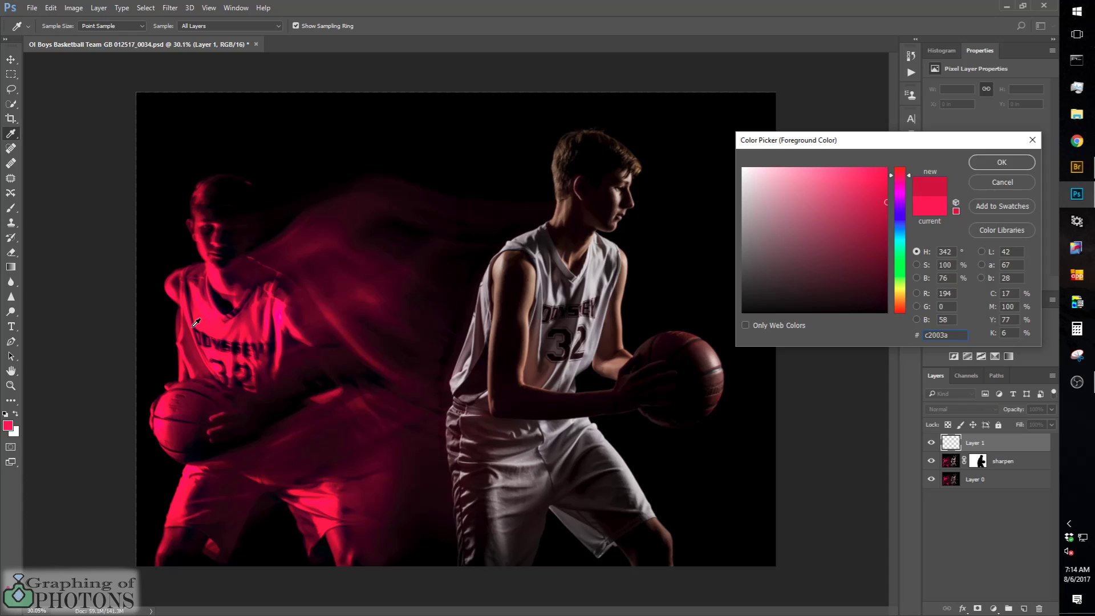
click(186, 351)
click(203, 317)
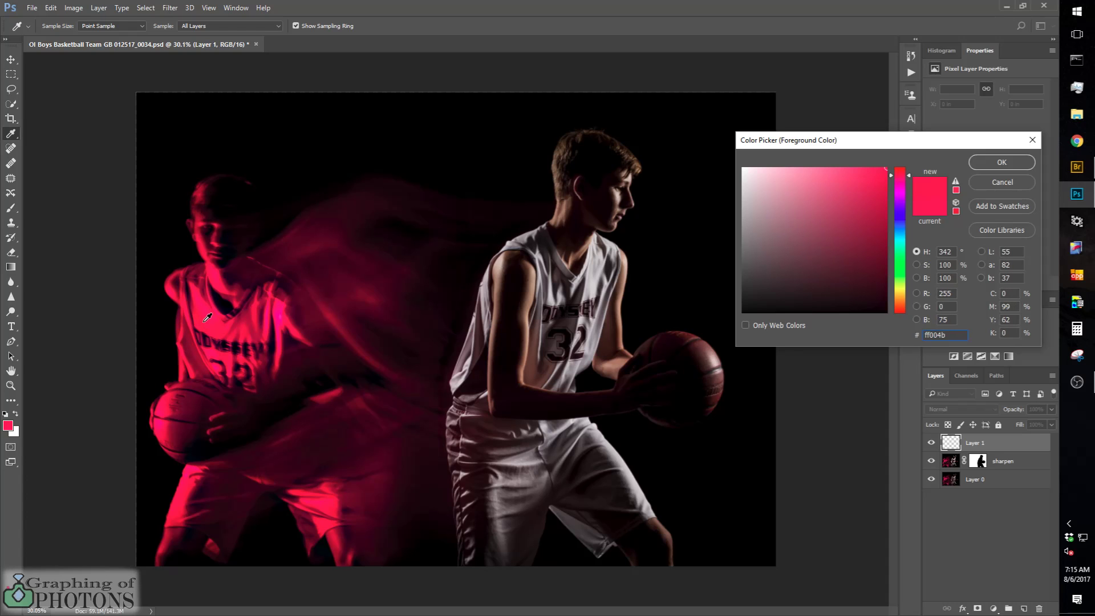
click(1001, 163)
key(b)
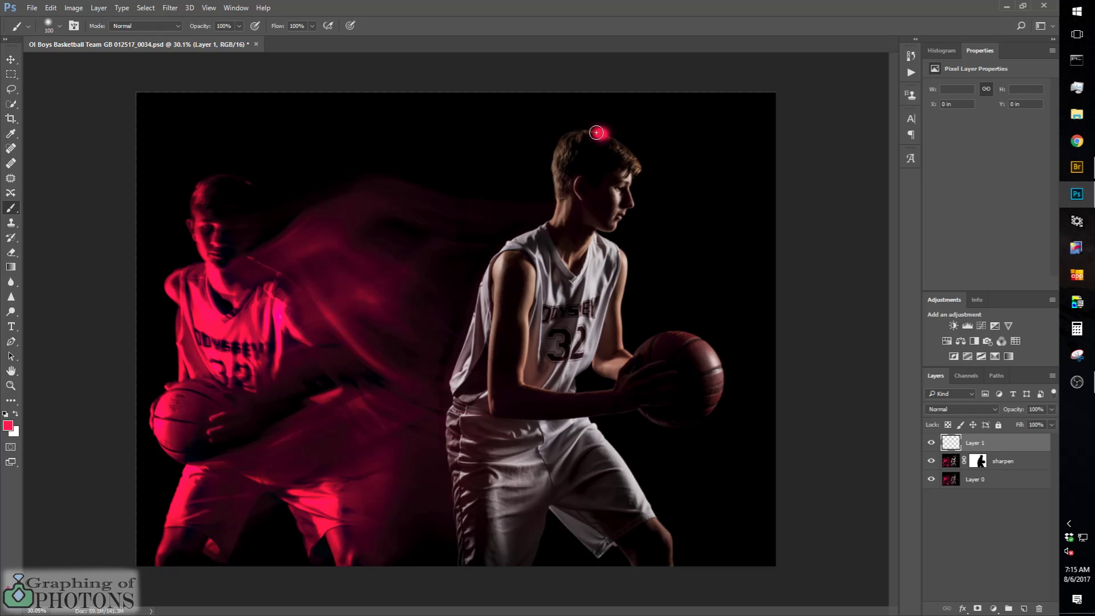
Paint pinkish red along the right-hand player's back edge on Layer 1, from the top of his head over the shoulder and down the jersey
mouse_move(566, 137)
mouse_down()
mouse_move(555, 152)
mouse_move(554, 201)
mouse_move(528, 235)
mouse_up()
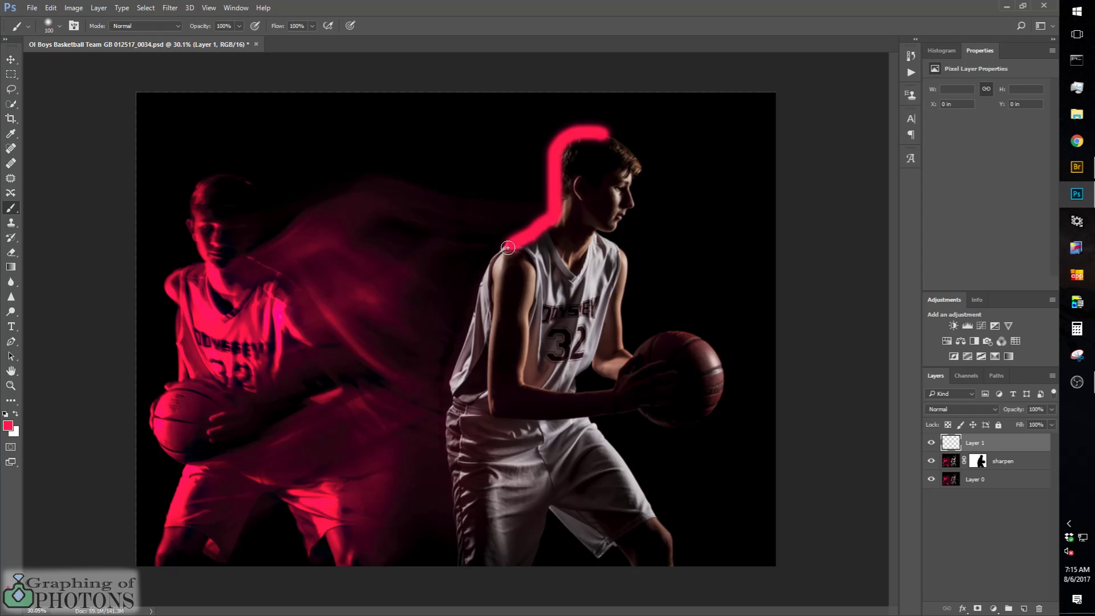
scroll(506, 245, up, 10)
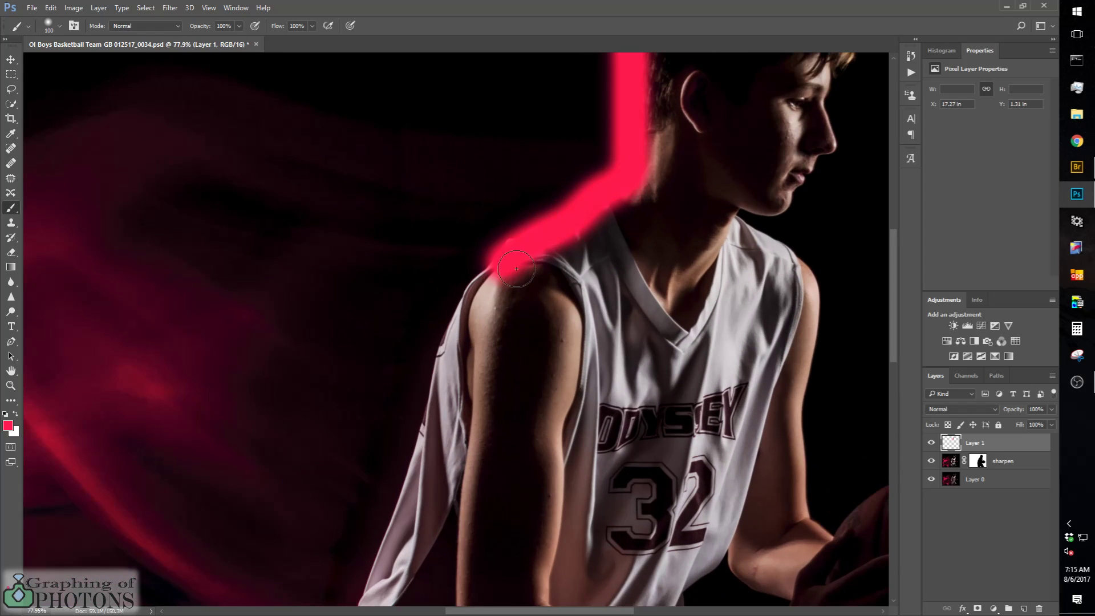
mouse_move(496, 311)
mouse_down()
mouse_move(610, 216)
mouse_move(600, 185)
mouse_move(604, 217)
mouse_move(562, 337)
mouse_up()
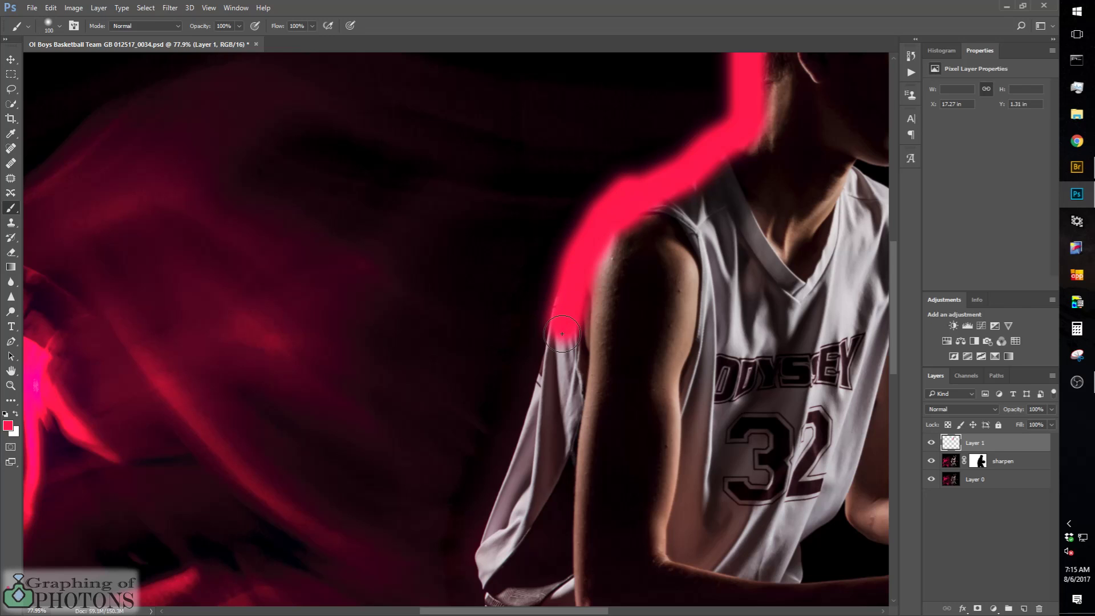
mouse_move(571, 276)
mouse_down()
mouse_move(482, 579)
mouse_move(559, 437)
mouse_move(582, 337)
mouse_move(624, 234)
mouse_move(575, 576)
mouse_move(561, 598)
mouse_move(513, 609)
mouse_move(485, 596)
mouse_move(550, 567)
mouse_move(565, 476)
mouse_up()
mouse_move(557, 409)
mouse_down()
mouse_move(533, 482)
mouse_move(525, 574)
mouse_move(553, 486)
mouse_up()
Continue the red paint down the rear edge of the right-hand player's shorts and over the inner edge of his far shorts leg
mouse_move(539, 527)
mouse_down()
mouse_move(573, 327)
mouse_move(630, 323)
mouse_move(620, 325)
mouse_up()
mouse_move(579, 318)
mouse_down()
mouse_move(552, 354)
mouse_move(566, 303)
mouse_move(552, 457)
mouse_move(581, 609)
mouse_move(574, 344)
mouse_move(567, 366)
mouse_move(571, 397)
mouse_move(622, 395)
mouse_move(565, 425)
mouse_move(613, 439)
mouse_move(567, 452)
mouse_move(617, 451)
mouse_move(573, 476)
mouse_move(605, 477)
mouse_move(564, 540)
mouse_move(602, 520)
mouse_move(580, 551)
mouse_move(606, 341)
mouse_up()
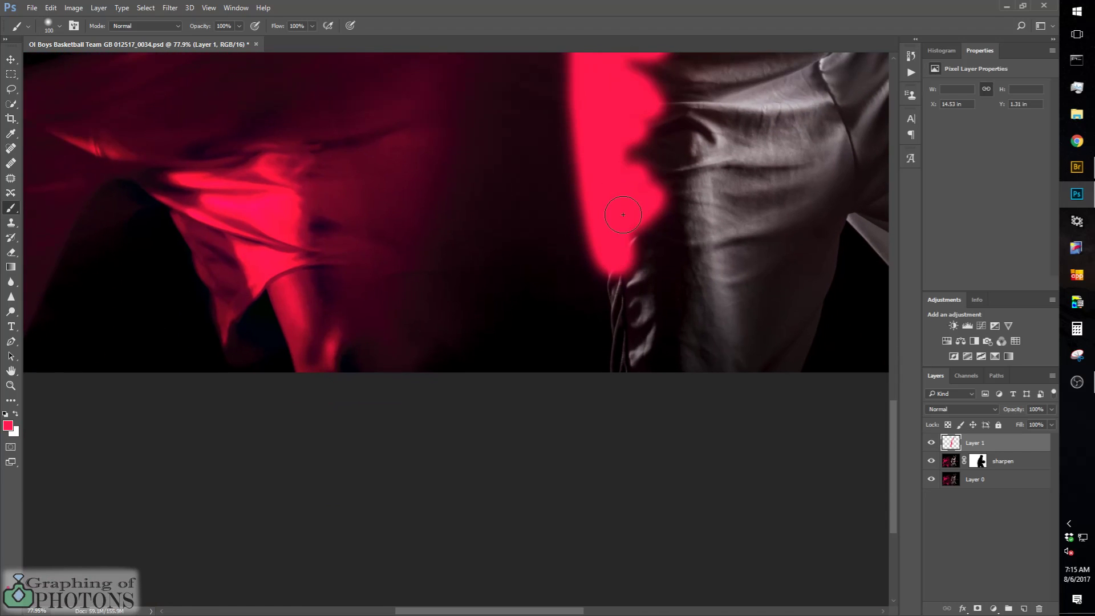
mouse_move(627, 220)
mouse_down()
mouse_move(644, 360)
mouse_move(644, 305)
mouse_move(641, 264)
mouse_move(625, 382)
mouse_move(622, 249)
mouse_move(652, 312)
mouse_move(610, 351)
mouse_move(486, 342)
mouse_up()
mouse_move(421, 256)
mouse_down()
mouse_move(377, 211)
mouse_move(503, 317)
mouse_move(412, 252)
mouse_move(505, 335)
mouse_move(541, 309)
mouse_move(511, 311)
mouse_move(456, 262)
mouse_move(521, 303)
mouse_up()
Widen the red paint on the right-hand player's head to cover the back of his hair, ear and neck
key(space)
drag(419, 242, 508, 559)
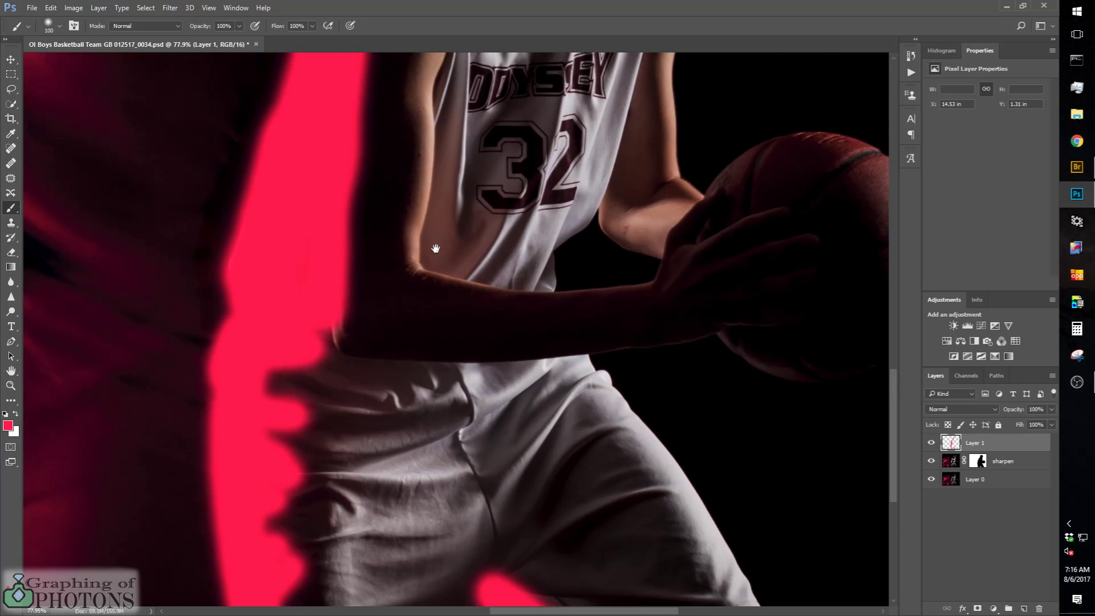
drag(419, 216, 425, 386)
drag(429, 186, 429, 388)
mouse_move(638, 502)
mouse_down()
mouse_move(545, 367)
mouse_move(549, 520)
mouse_up()
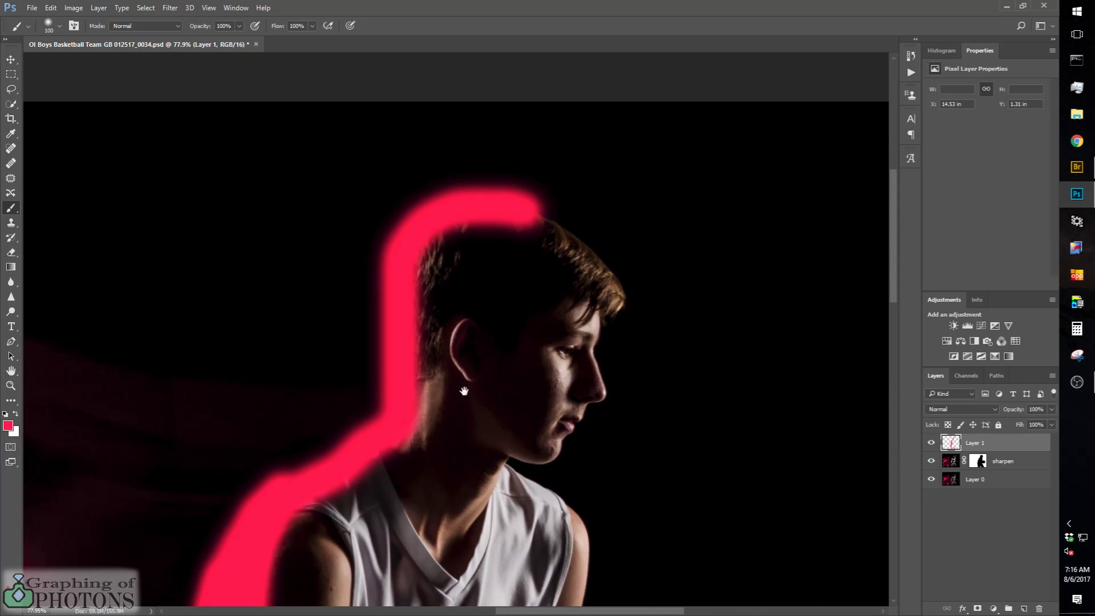
mouse_move(434, 369)
mouse_down()
mouse_move(402, 439)
mouse_move(420, 420)
mouse_move(433, 335)
mouse_move(418, 300)
mouse_move(442, 227)
mouse_move(458, 269)
mouse_move(447, 271)
mouse_move(459, 310)
mouse_move(444, 327)
mouse_move(450, 362)
mouse_move(467, 379)
mouse_up()
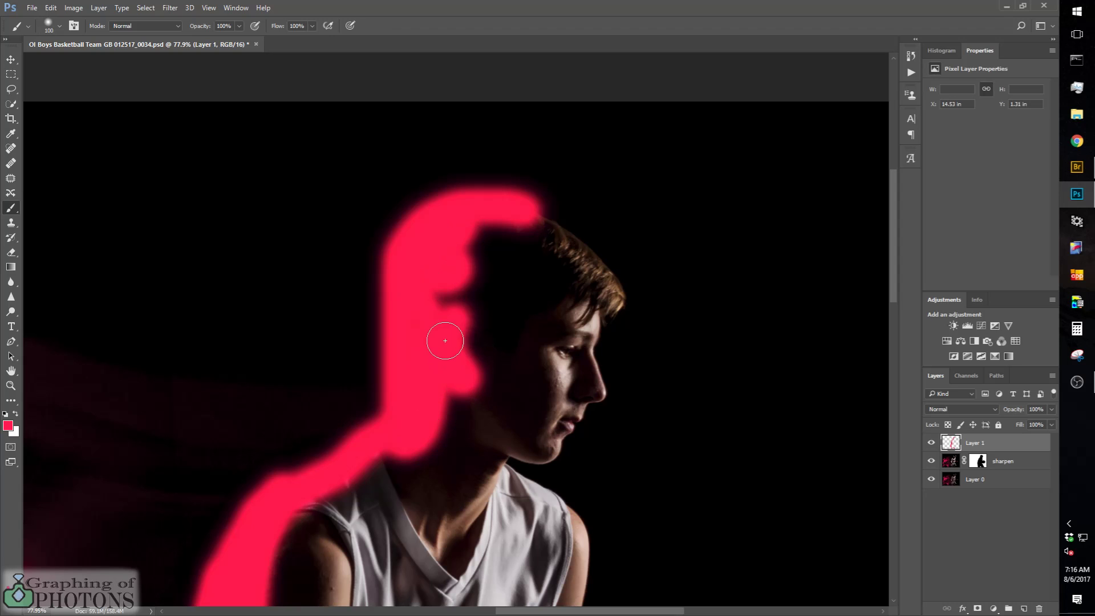
scroll(422, 374, down, 5)
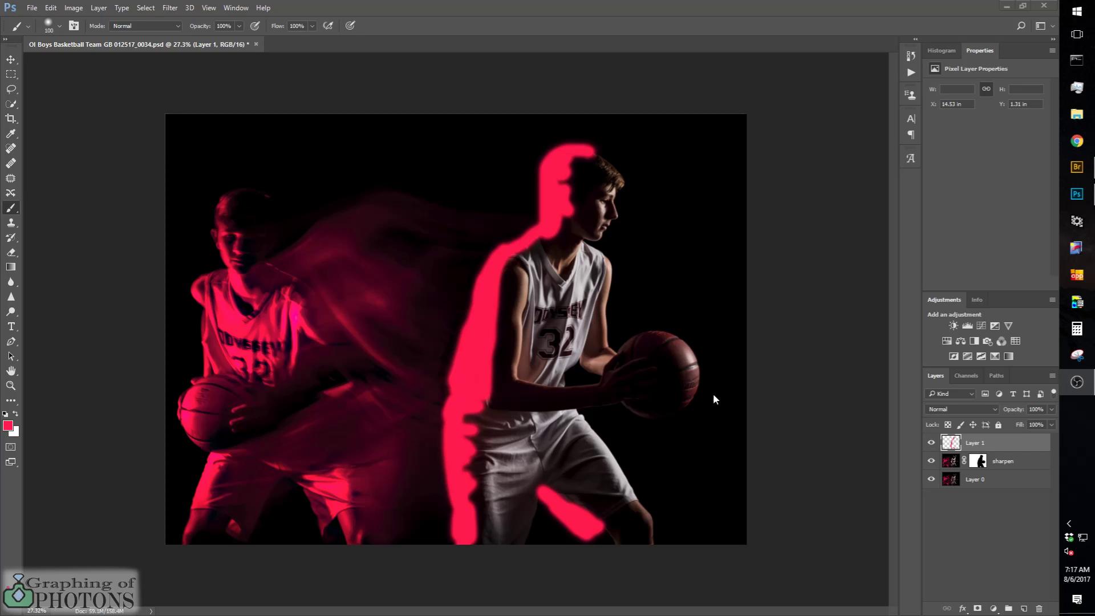
click(1032, 442)
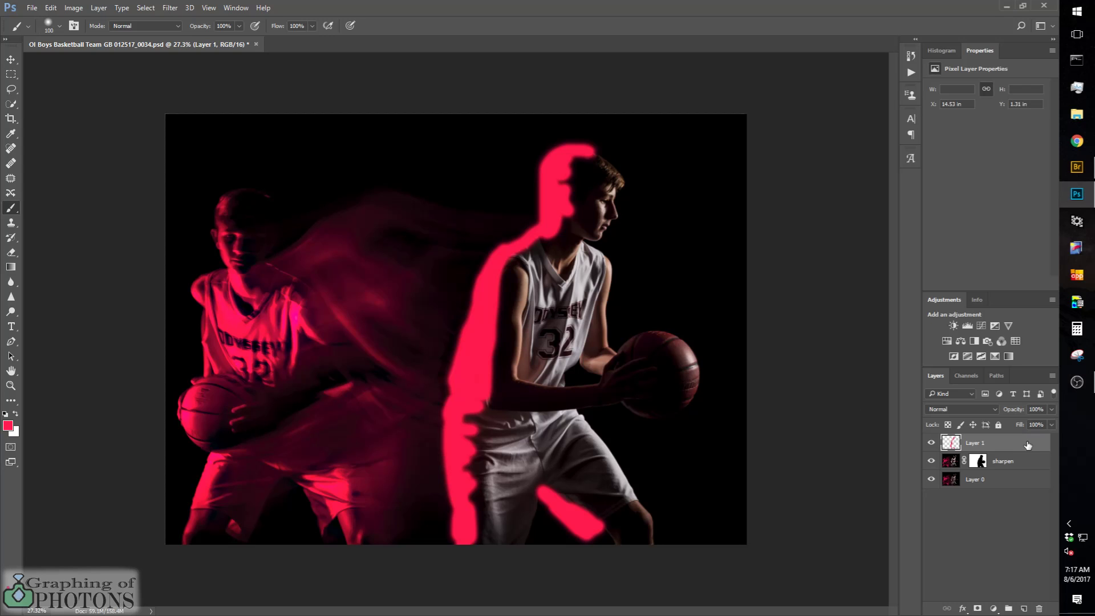
key(ctrl)
key(ctrl)
key(ctrl)
key(ctrl)
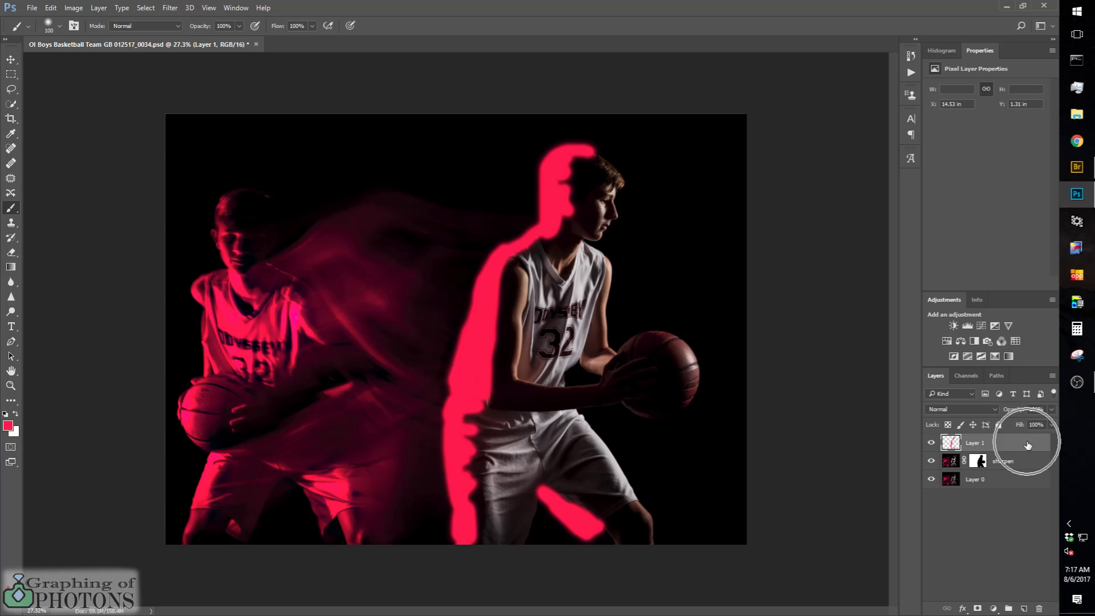
key(ctrl)
key(ctrl)
key(ctrl)
key(ctrl)
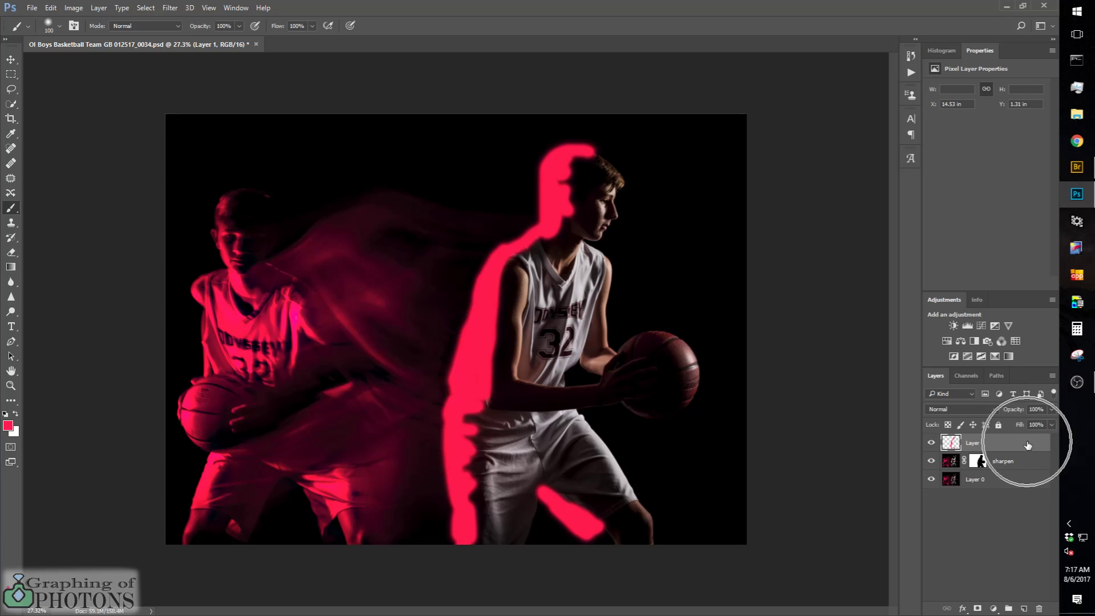
key(ctrl)
key(ctrl)
key(ctrl)
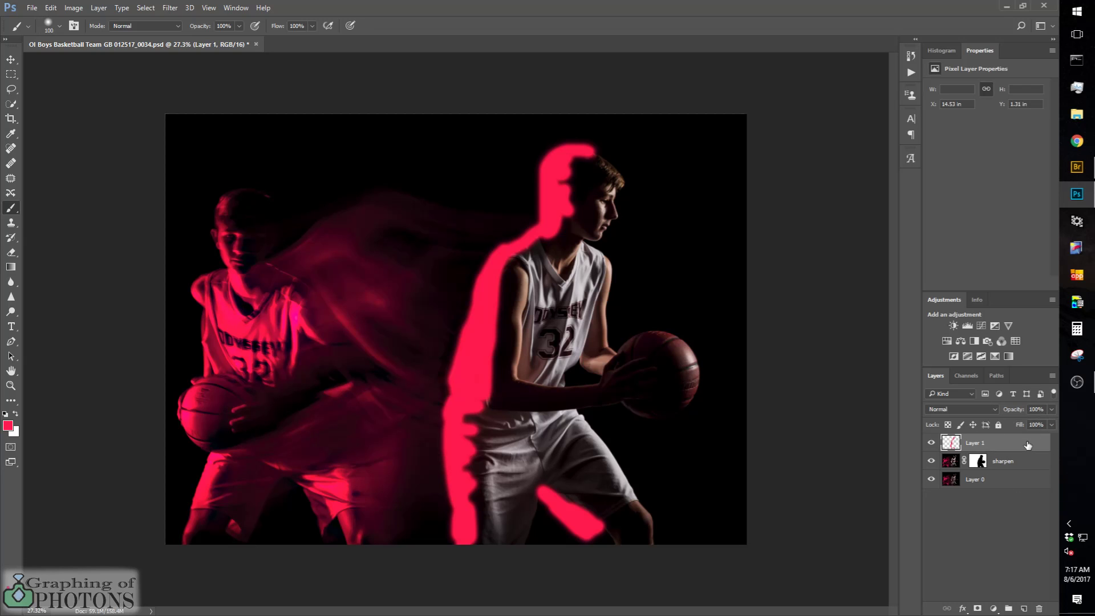
key(ctrl)
key(ctrl)
key(ctrl)
Set Layer 1's Blend If underlying-layer shadow limit to a split 12 / 34 in its blending options and apply it
double_click(1027, 445)
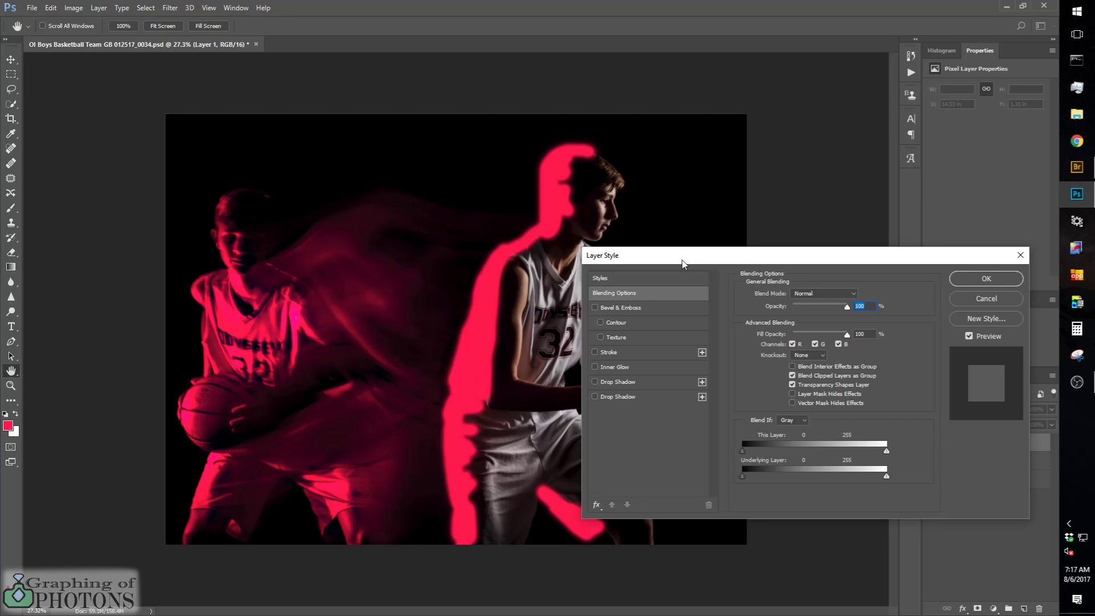
drag(683, 260, 721, 244)
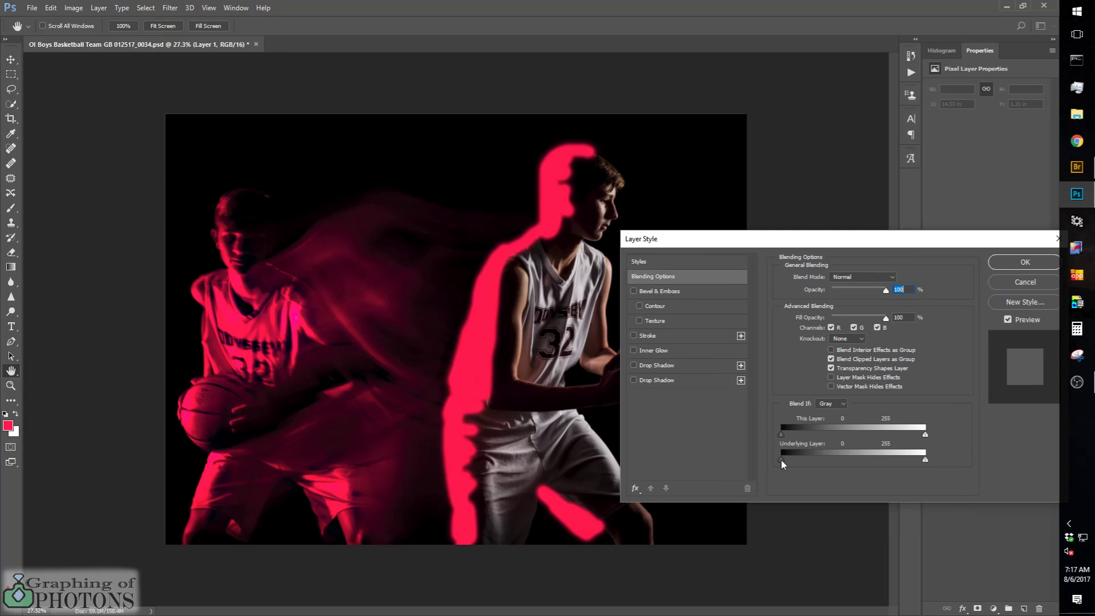
drag(781, 458, 788, 459)
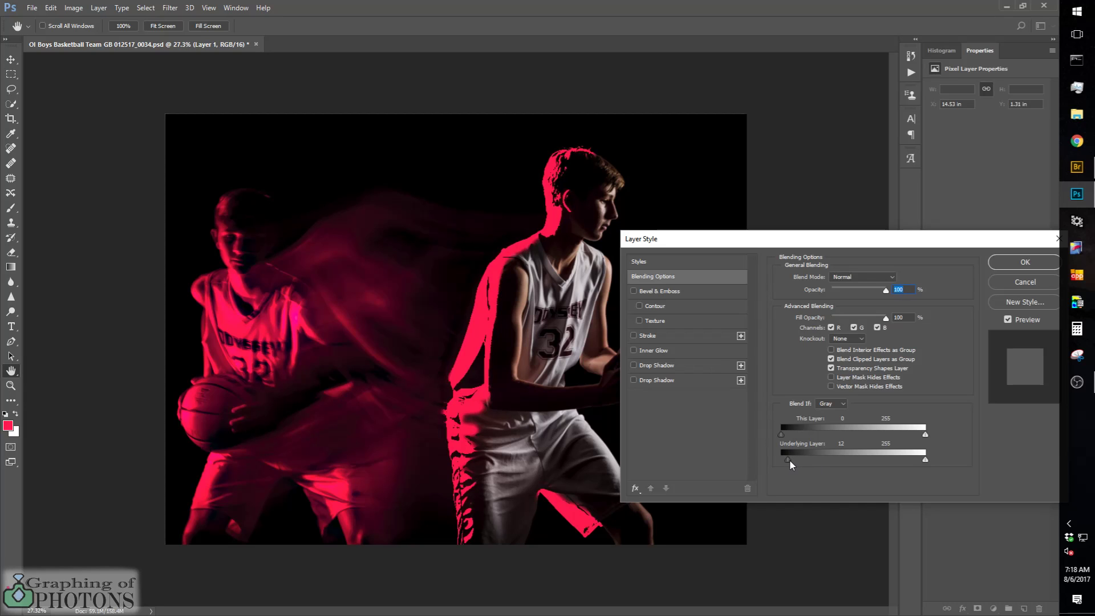
key(alt)
drag(789, 459, 799, 459)
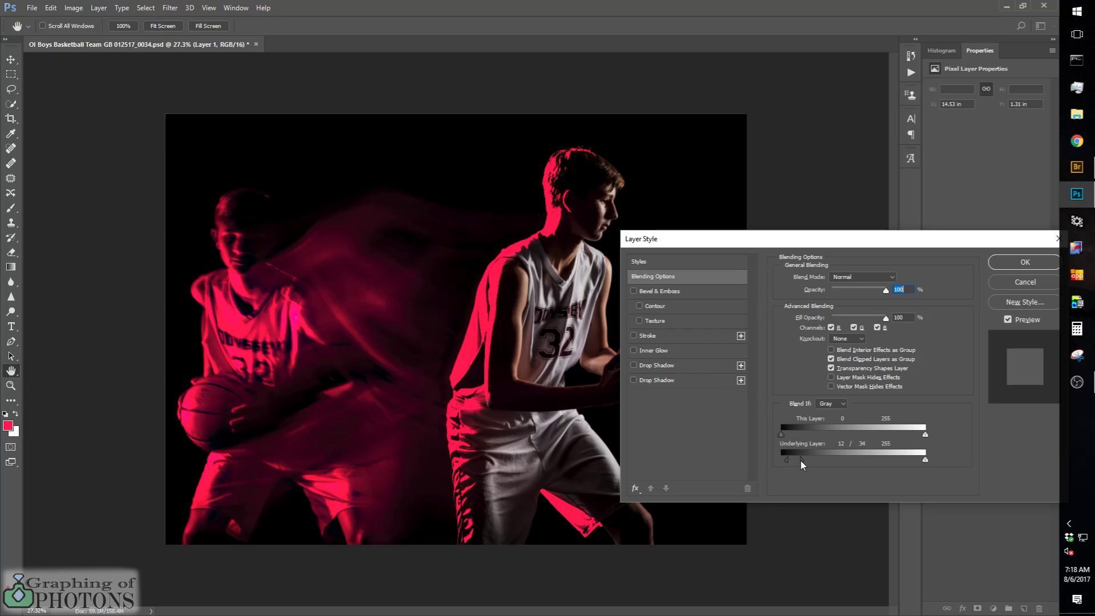
drag(995, 242, 928, 210)
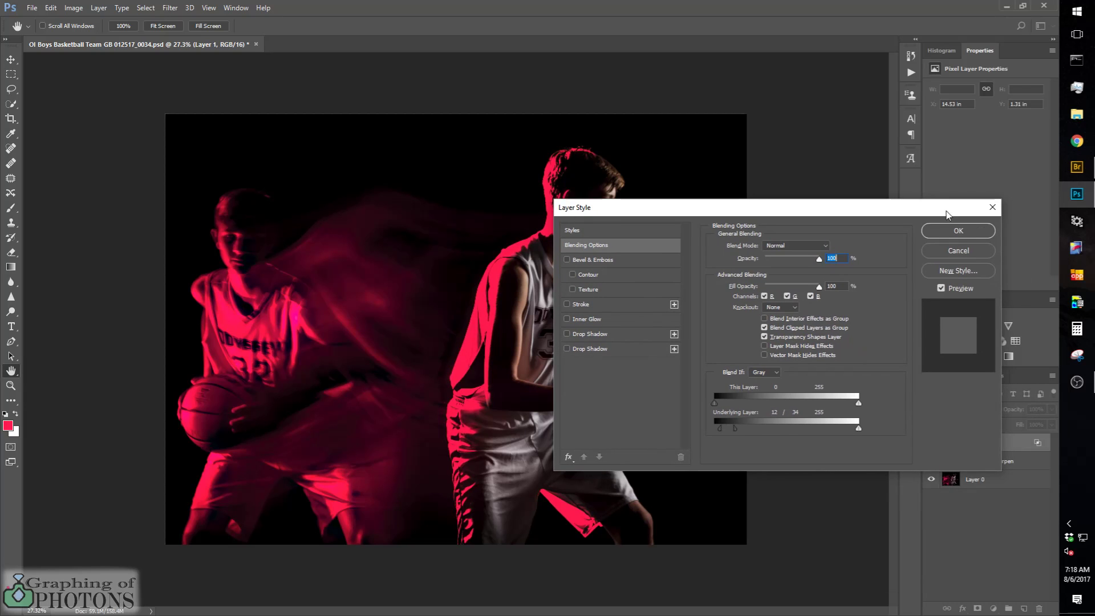
click(967, 232)
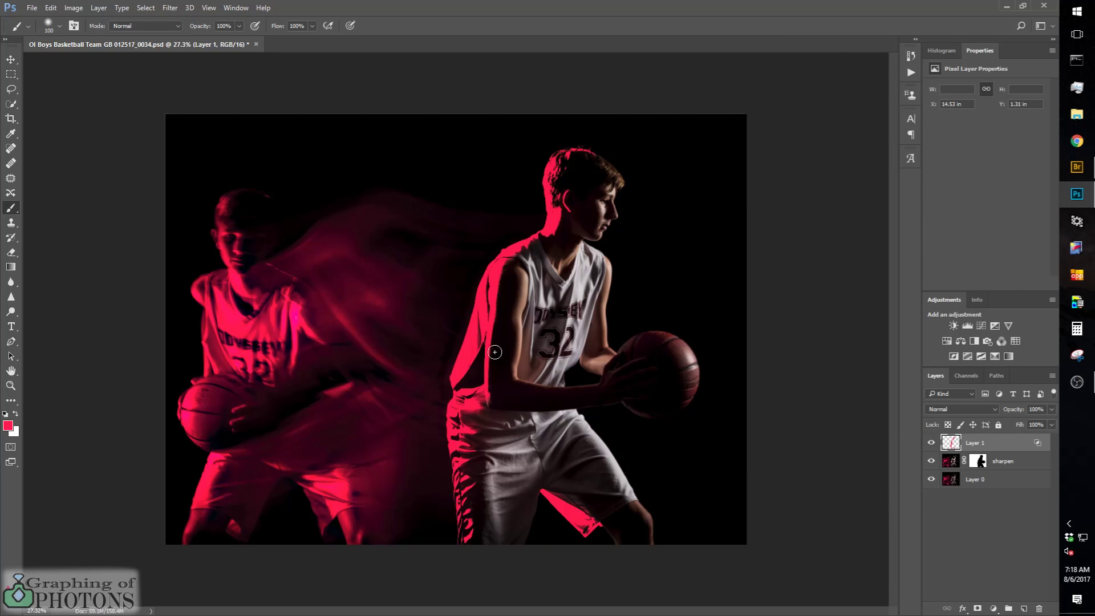
scroll(501, 310, up, 5)
scroll(539, 196, up, 4)
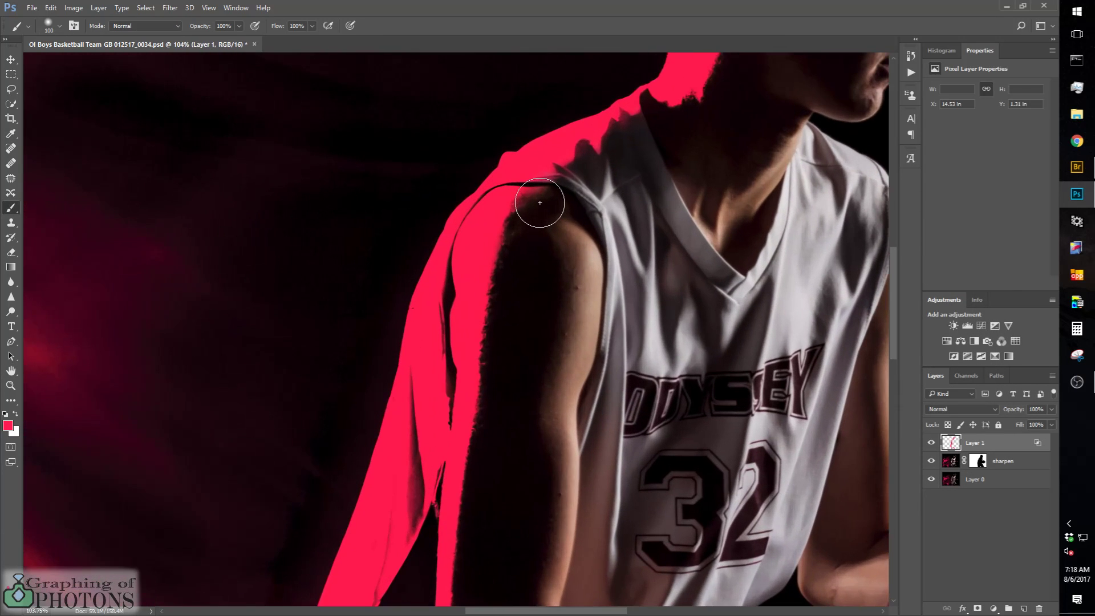
mouse_move(557, 200)
mouse_down()
mouse_move(552, 254)
mouse_move(521, 330)
mouse_move(506, 517)
mouse_up()
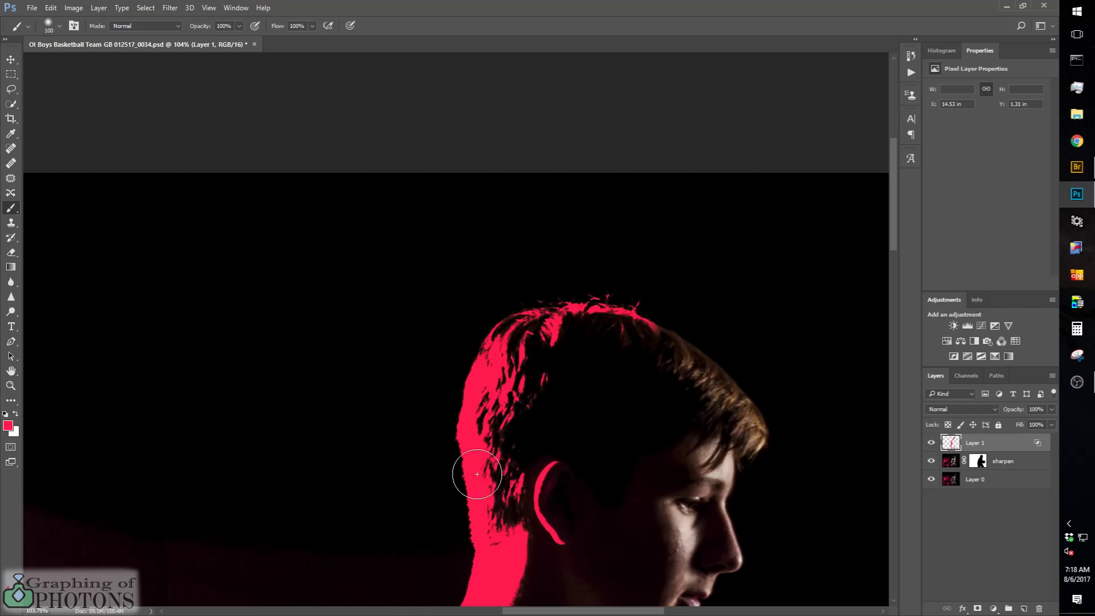
drag(495, 518, 532, 344)
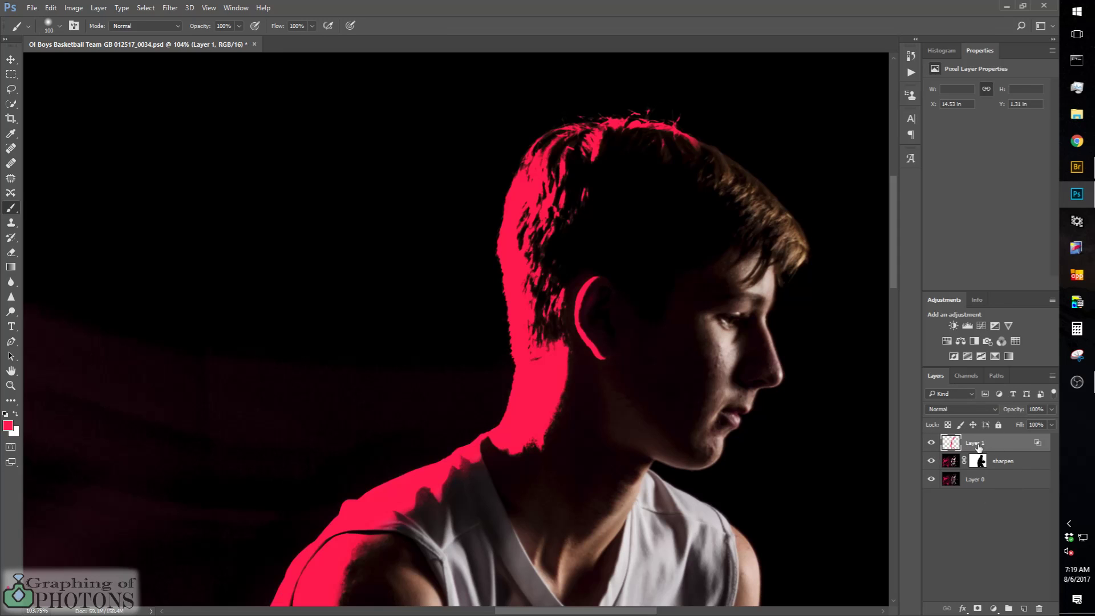
double_click(1037, 444)
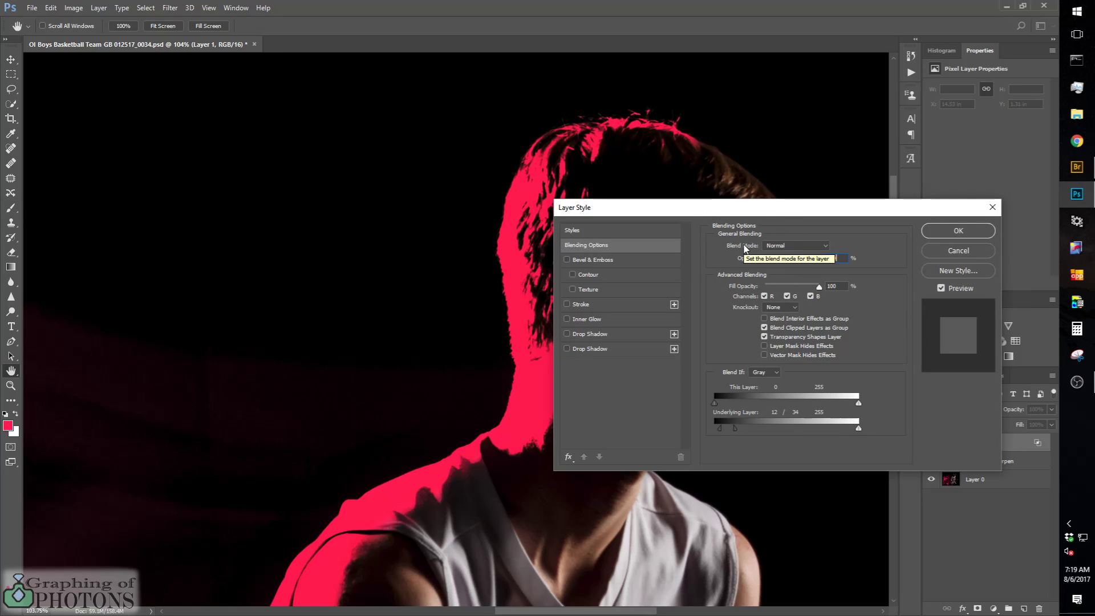
click(822, 246)
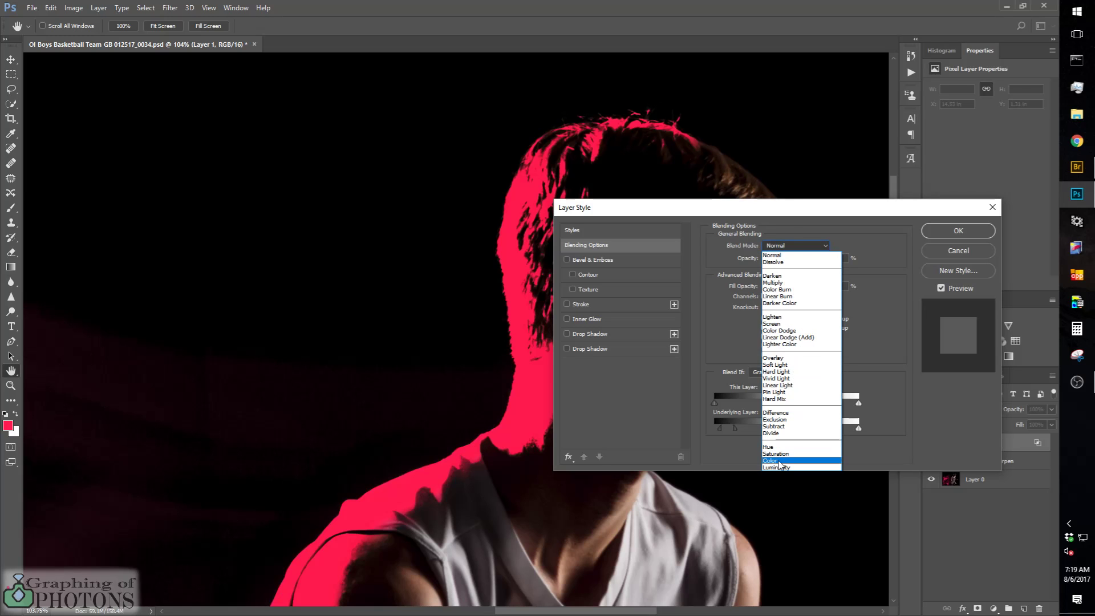
click(787, 460)
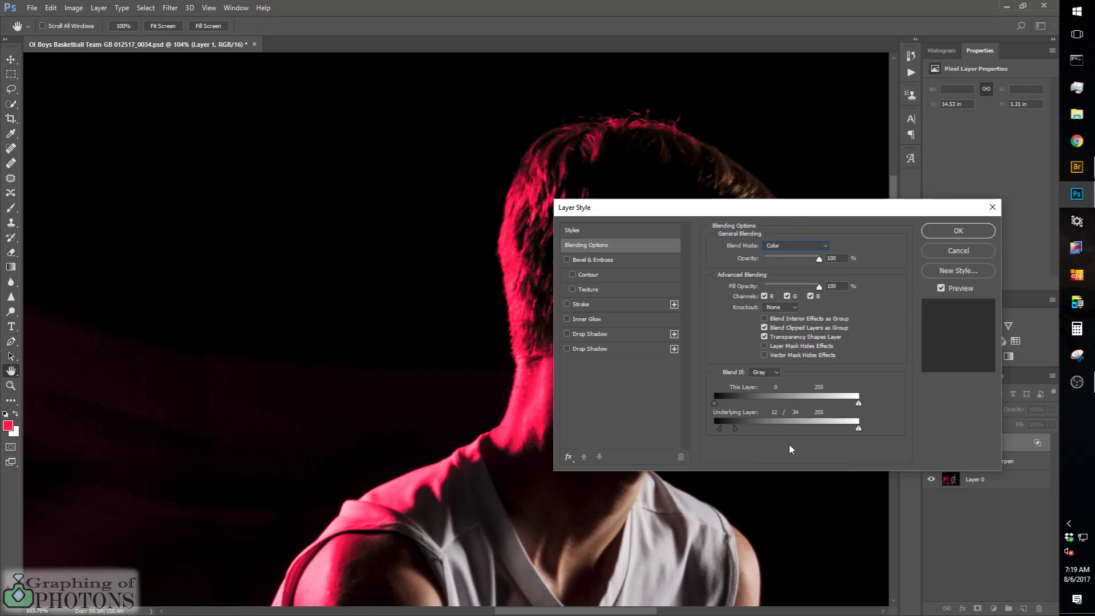
click(960, 250)
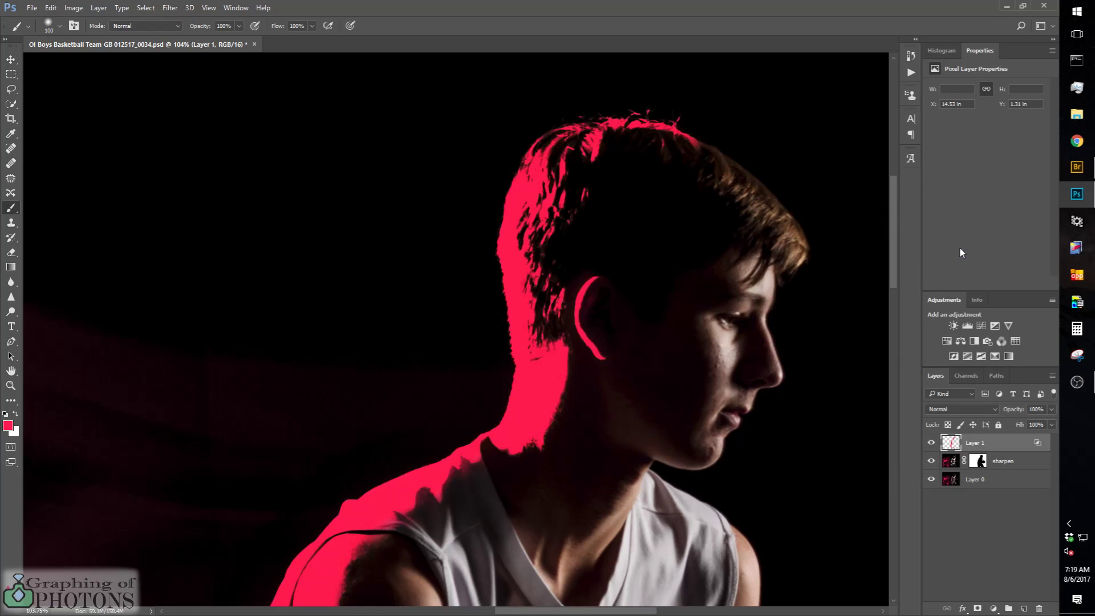
Change Layer 1's blend mode to Color and keep that layer selected
click(993, 407)
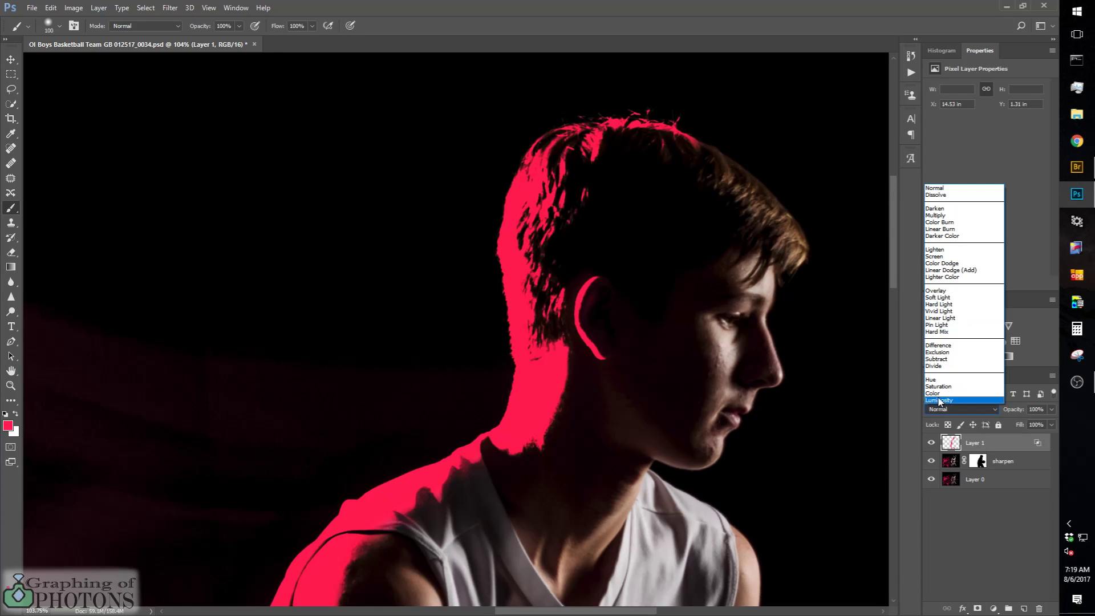
click(933, 393)
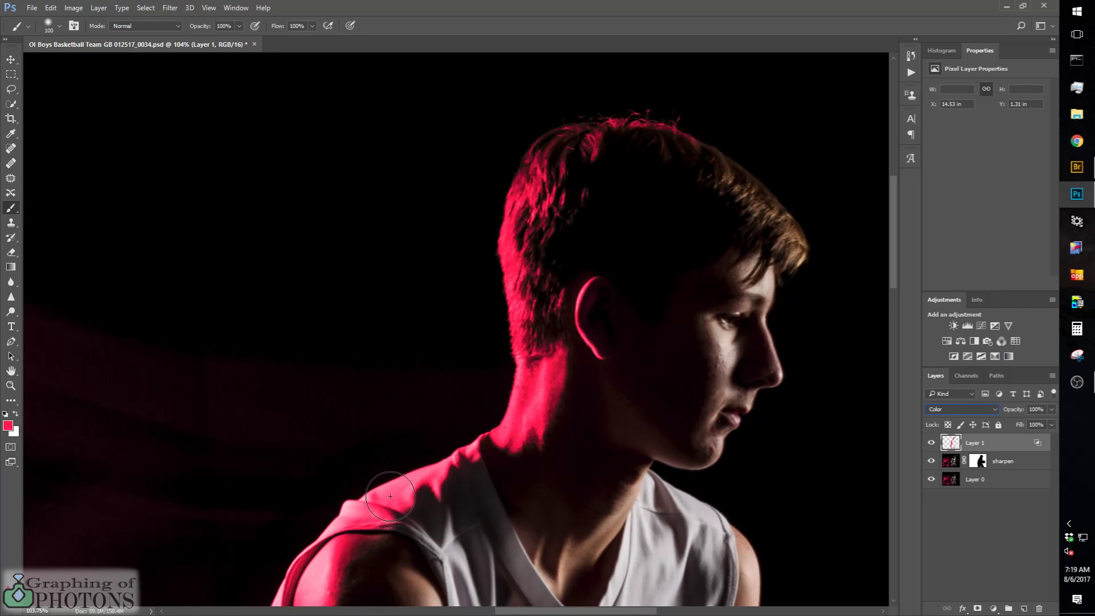
click(981, 546)
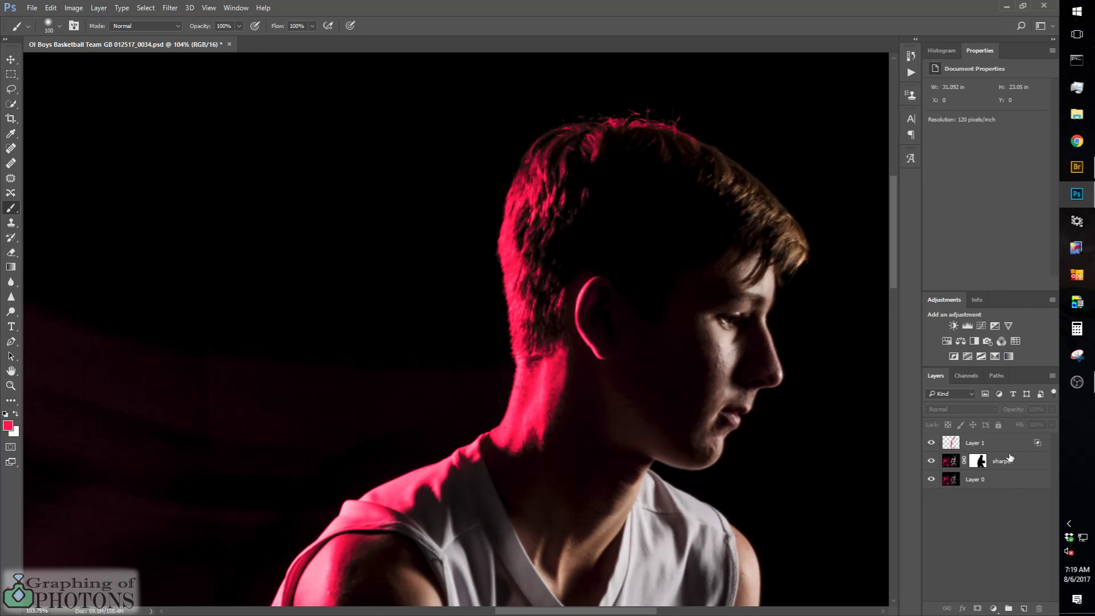
click(990, 447)
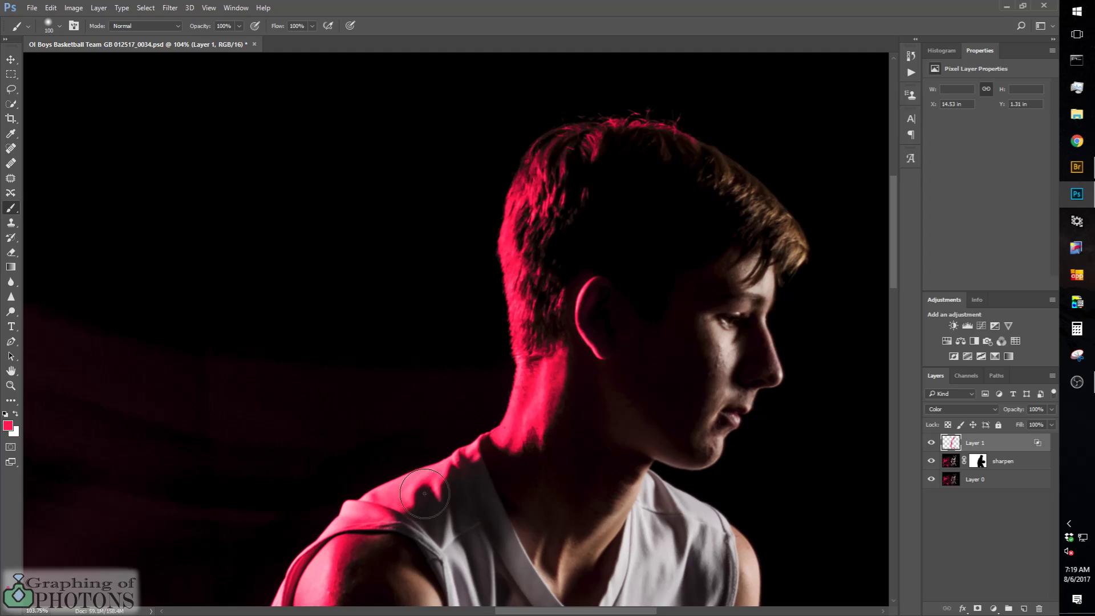
Reduce Layer 1's opacity to 57% and check the rim color on the right-hand player's arm and jersey up close
scroll(467, 456, down, 3)
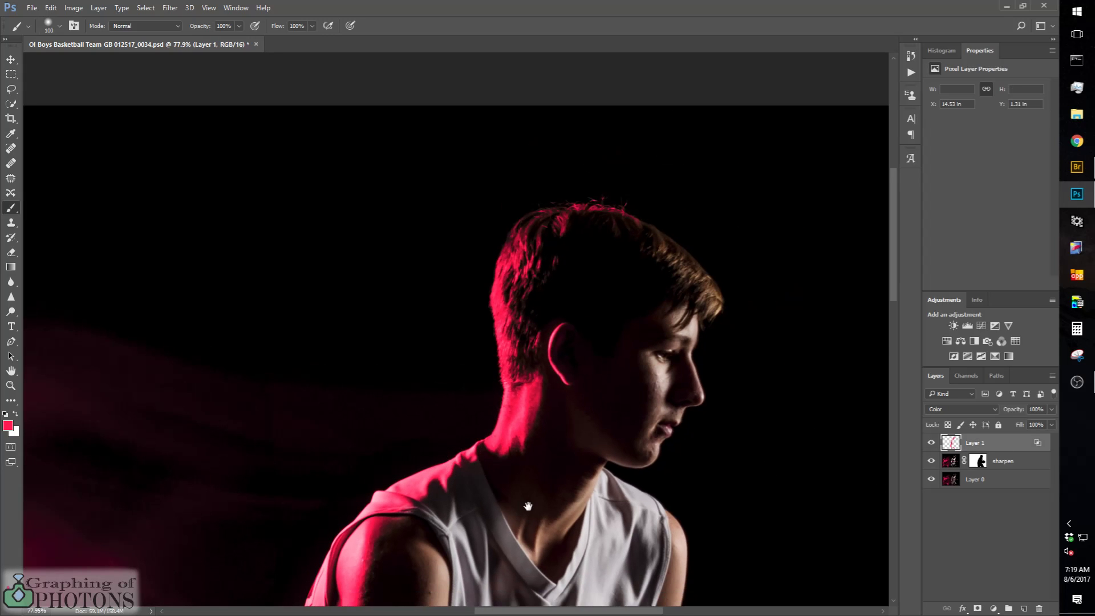
mouse_move(528, 501)
mouse_down()
mouse_move(564, 292)
mouse_move(560, 325)
mouse_up()
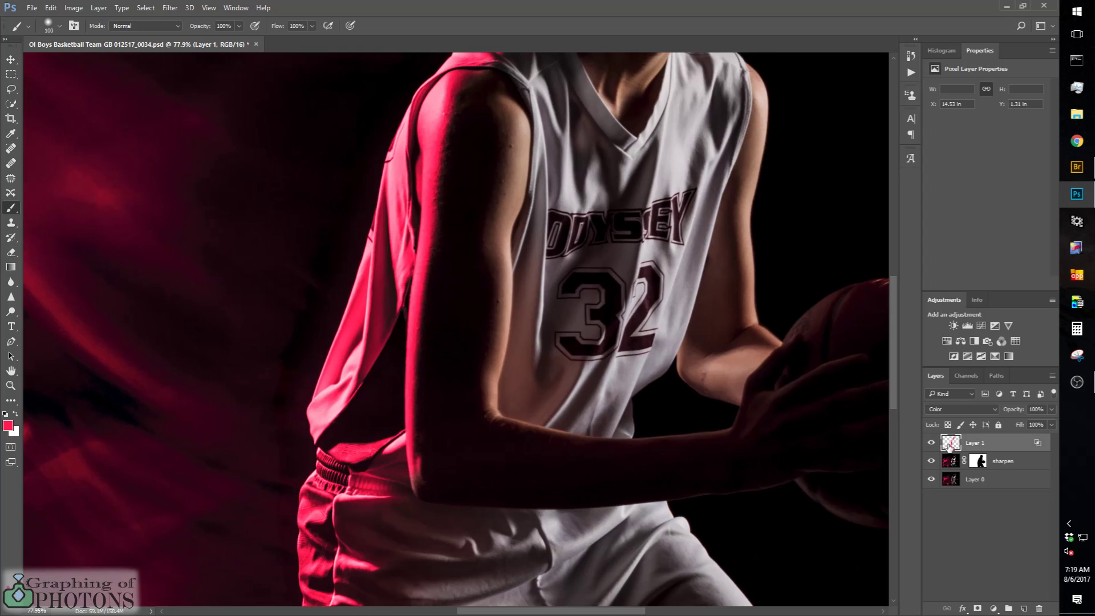
drag(392, 464, 408, 484)
scroll(480, 367, down, 4)
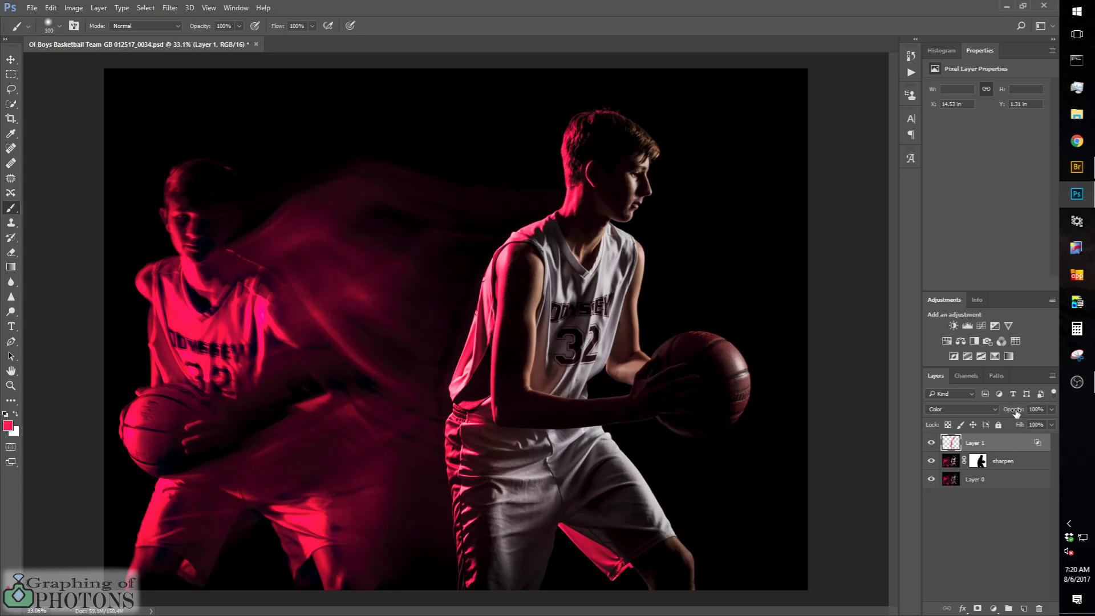
mouse_move(1015, 413)
mouse_down()
mouse_move(955, 413)
mouse_move(987, 411)
mouse_up()
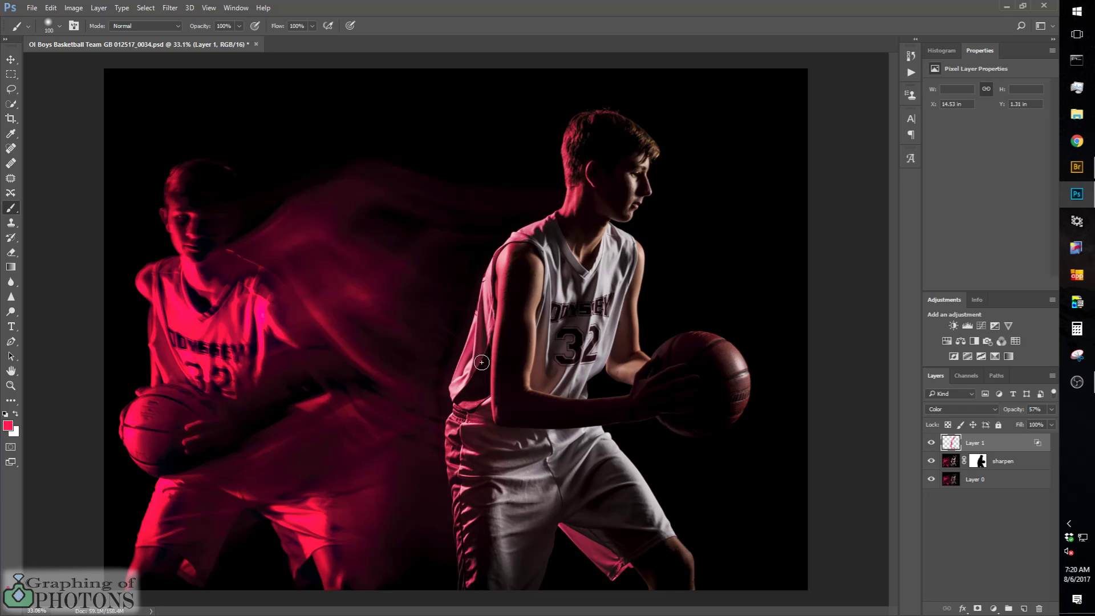
scroll(481, 362, up, 3)
scroll(481, 363, up, 2)
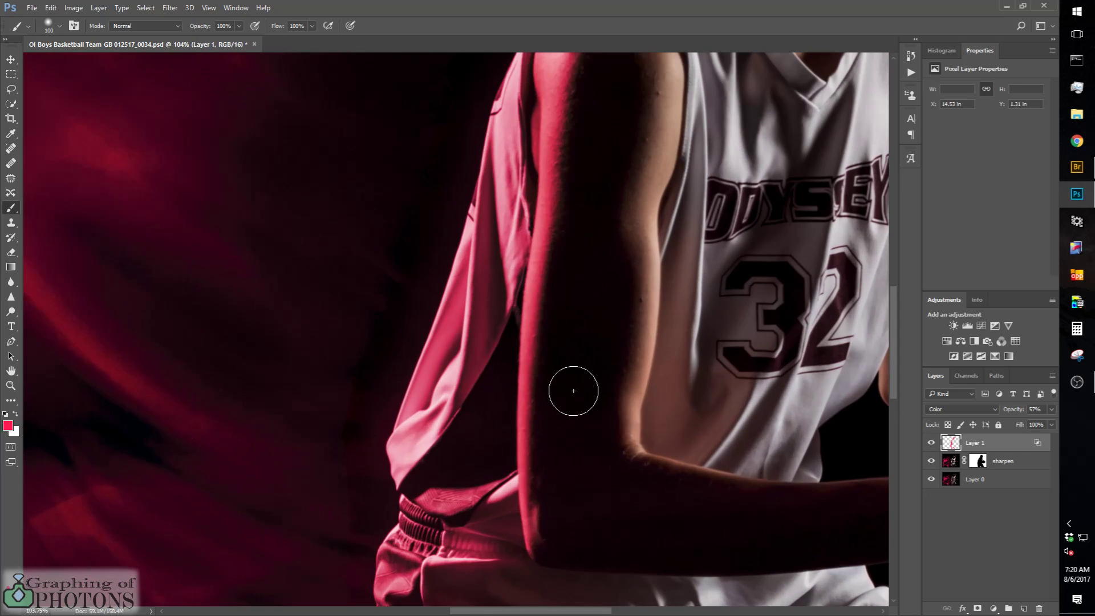
scroll(713, 507, down, 1)
scroll(713, 507, down, 3)
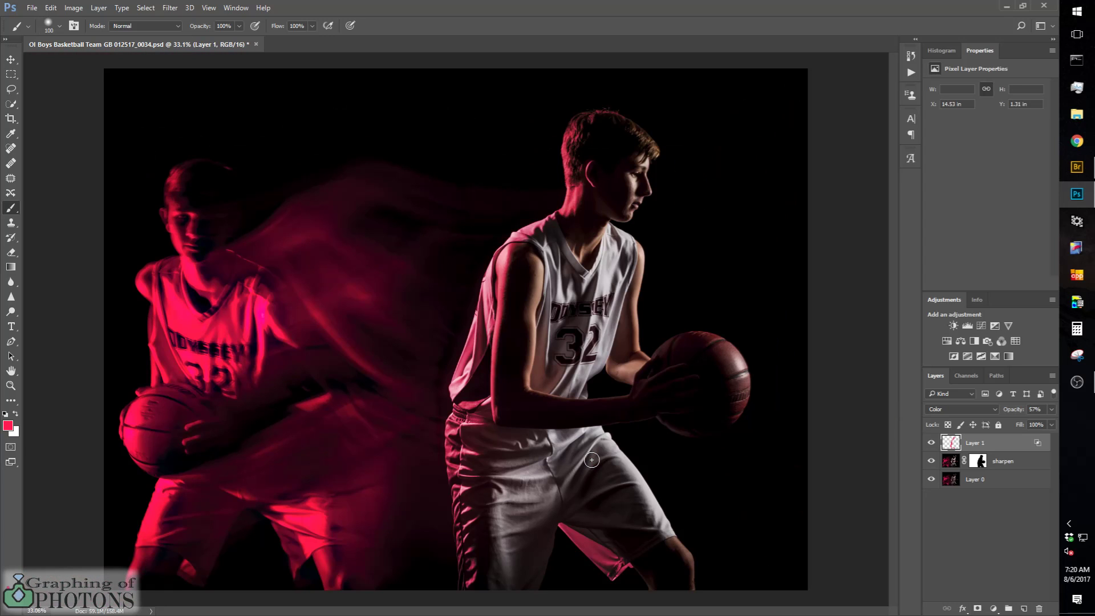
Compare the original image on Layer 0 alone with the full composite, ending with all layers shown
alt+click(931, 481)
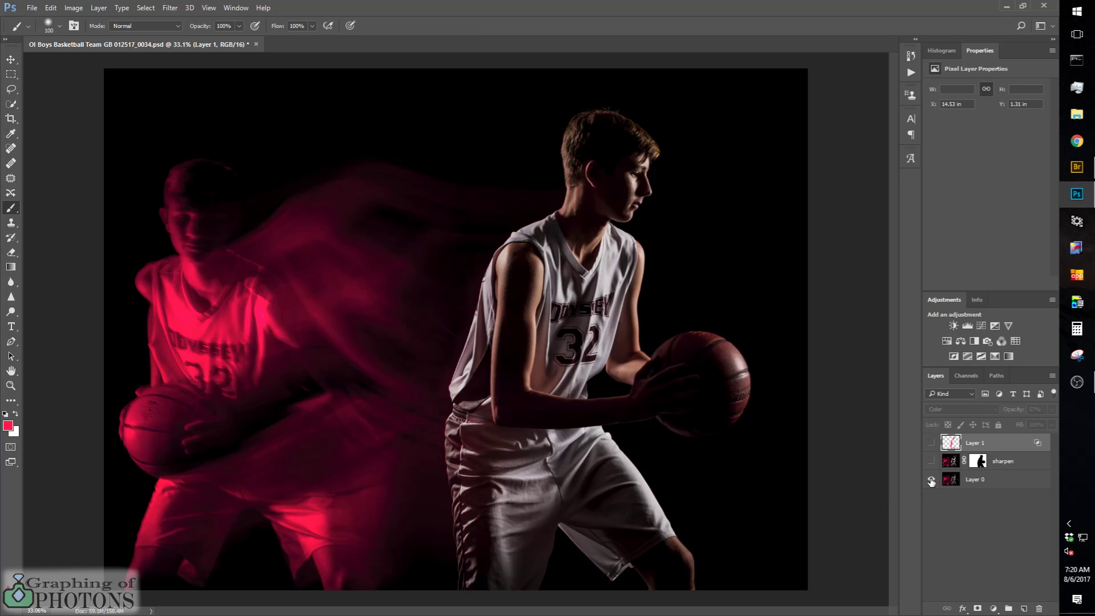
alt+click(931, 480)
alt+click(931, 481)
alt+click(931, 481)
alt+click(931, 480)
alt+click(931, 481)
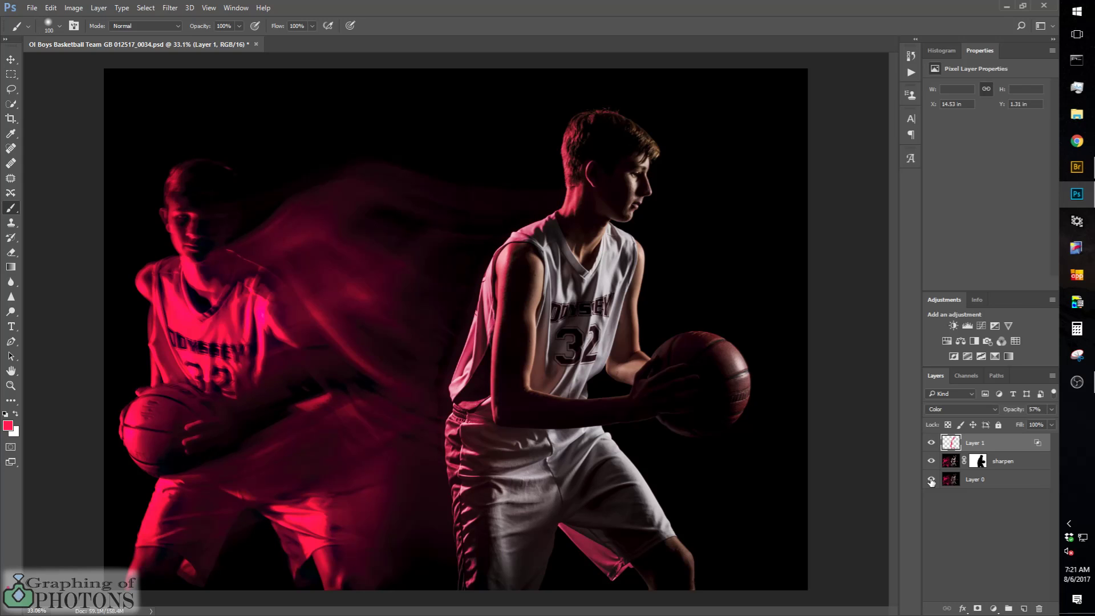
Isolate Layer 0 and toggle the sharpen layer to compare the blurred red figure with and without sharpening, ending with sharpen shown
alt+click(931, 480)
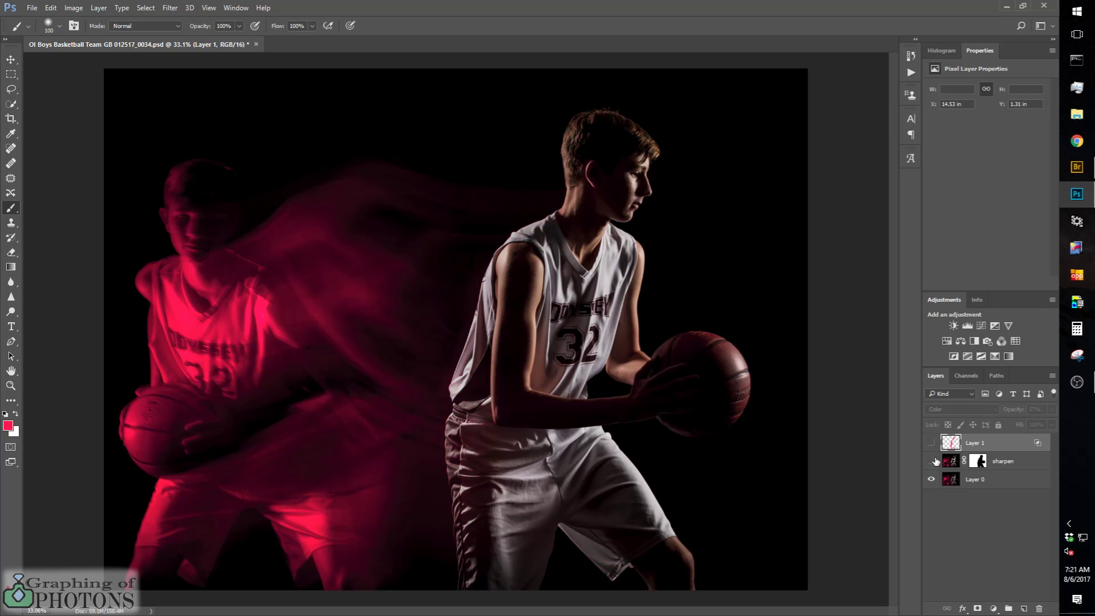
click(930, 462)
click(930, 462)
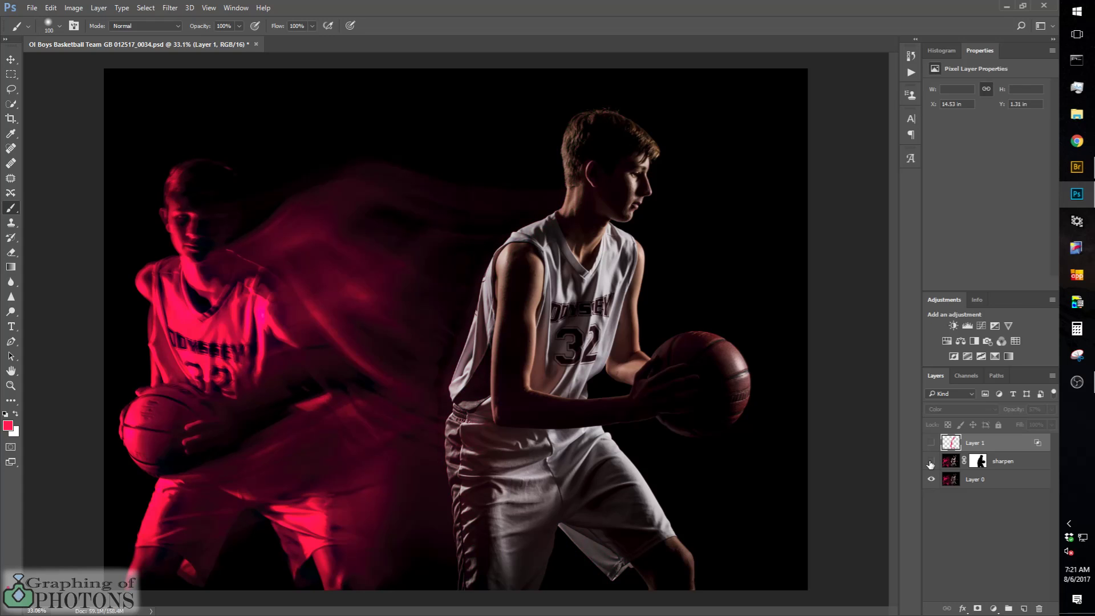
click(930, 462)
click(931, 462)
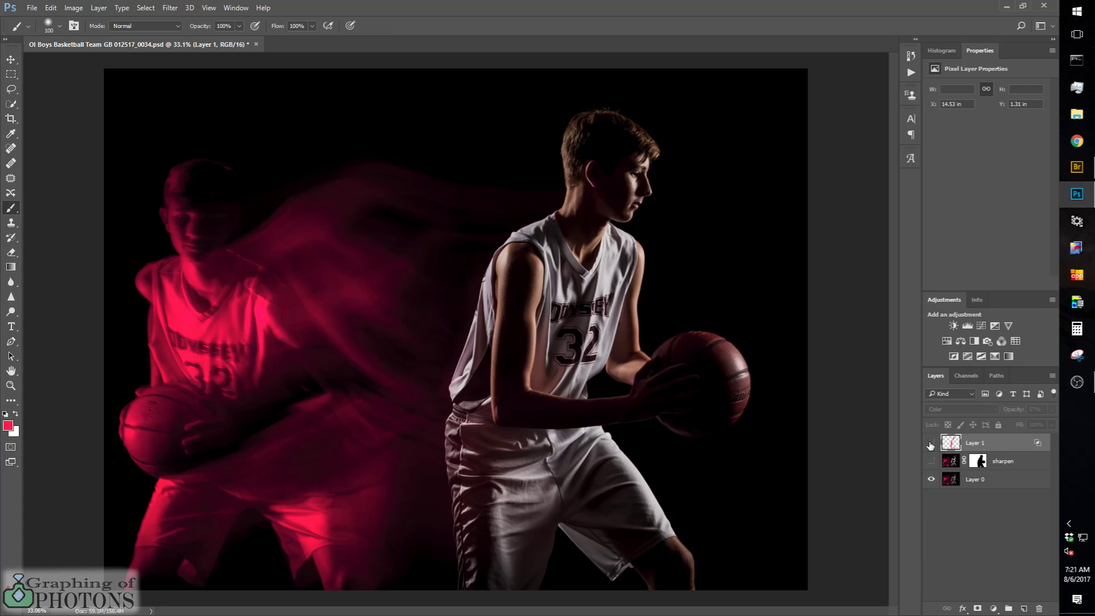
click(931, 462)
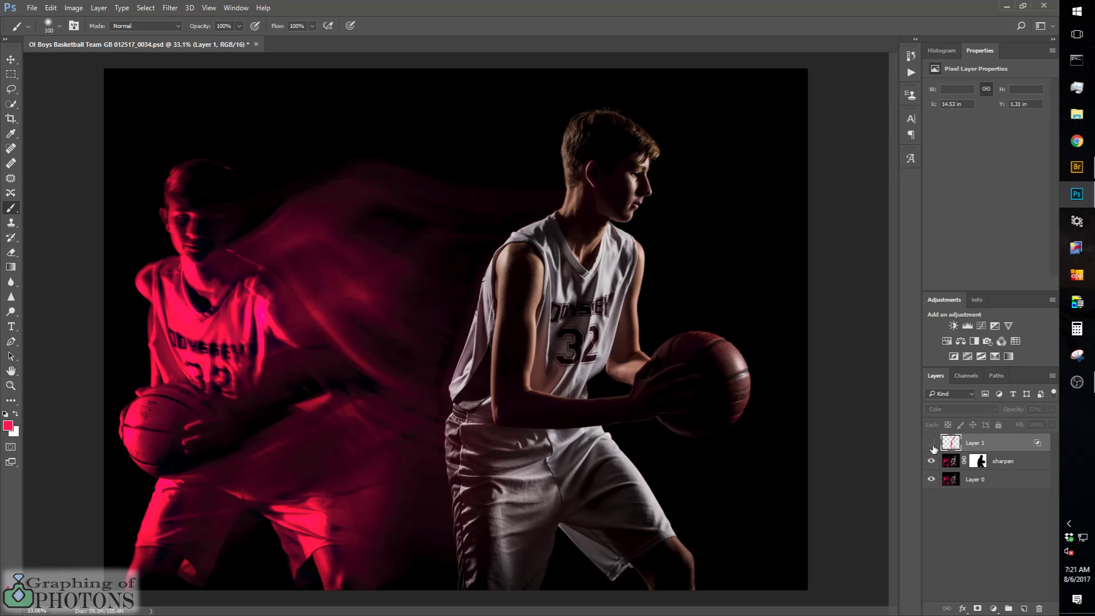
Toggle Layer 1's visibility to compare the main player with and without the red rim color, ending with the layer shown
click(931, 443)
click(931, 445)
click(931, 444)
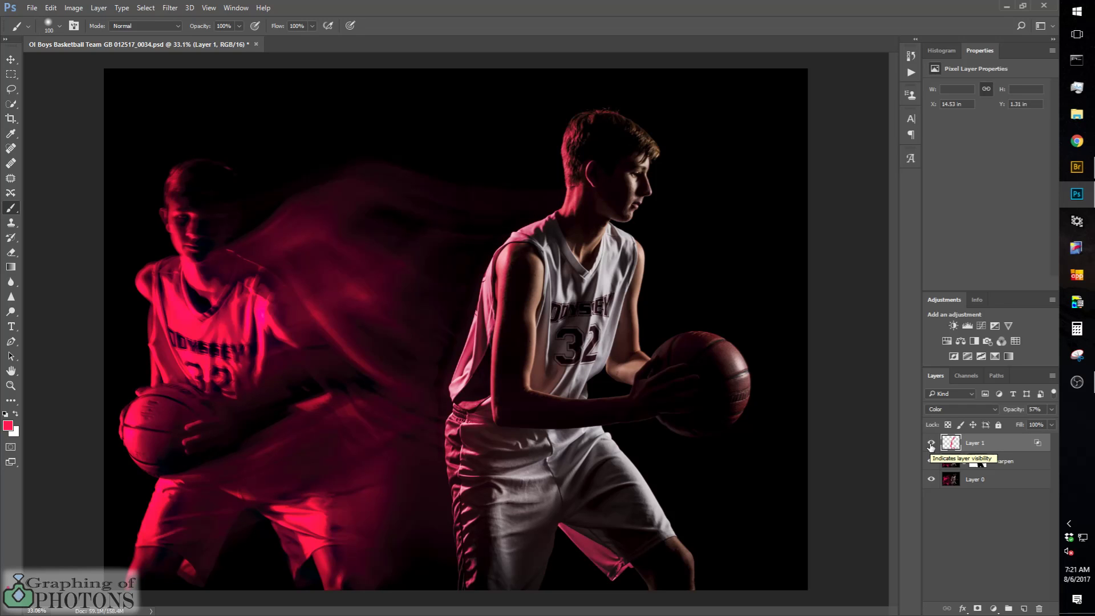
click(931, 444)
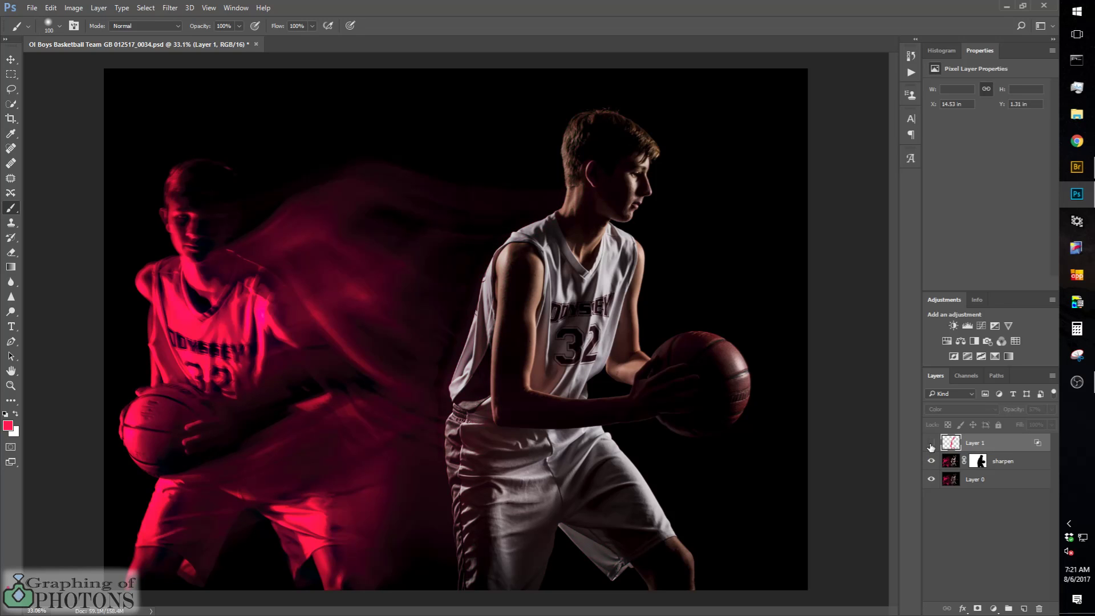
click(931, 444)
click(931, 445)
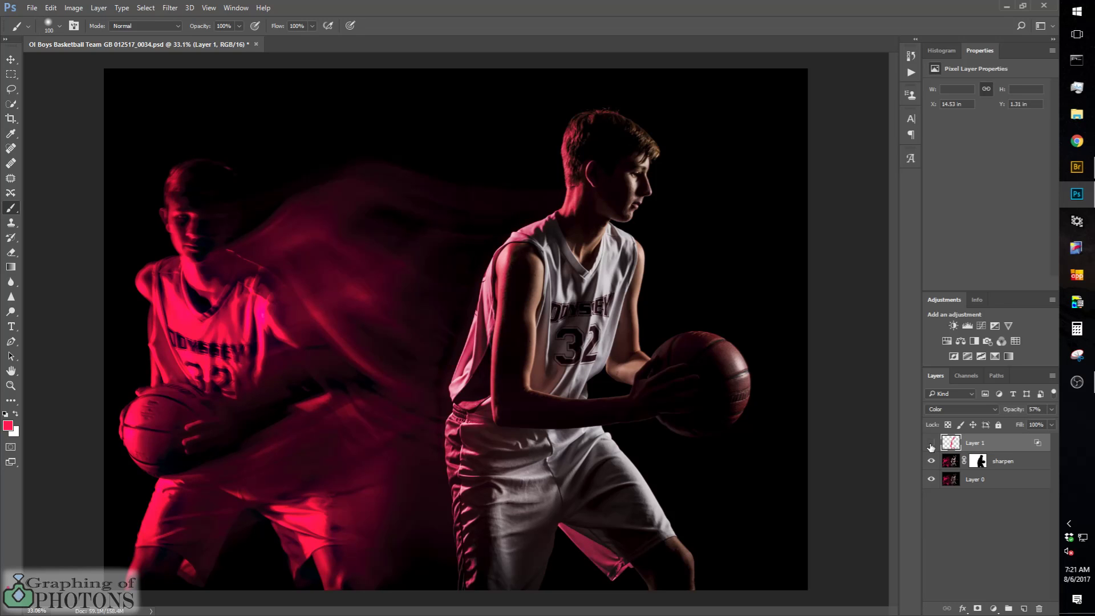
click(931, 444)
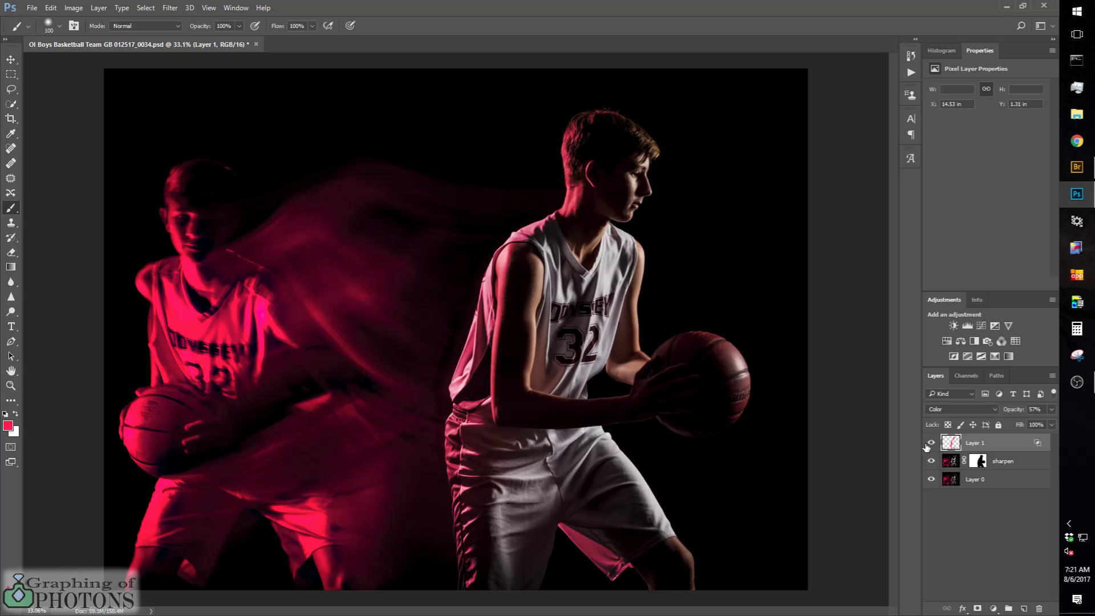